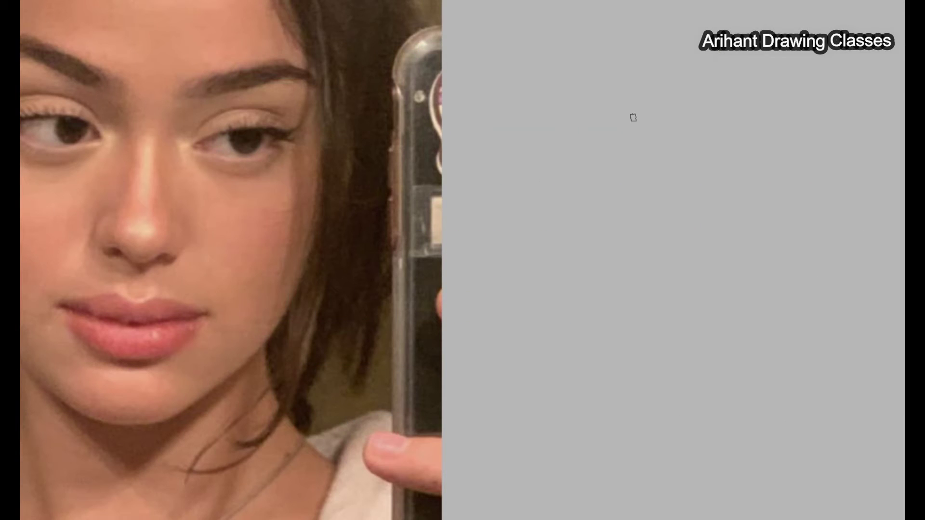
Step: Rough in the red nose block's side lines, outer edges and lower right corner
mouse_move(644, 133)
left_mouse_down()
mouse_move(600, 261)
mouse_move(643, 120)
left_mouse_up()
mouse_move(683, 292)
left_mouse_down()
mouse_move(673, 159)
mouse_move(683, 289)
left_mouse_up()
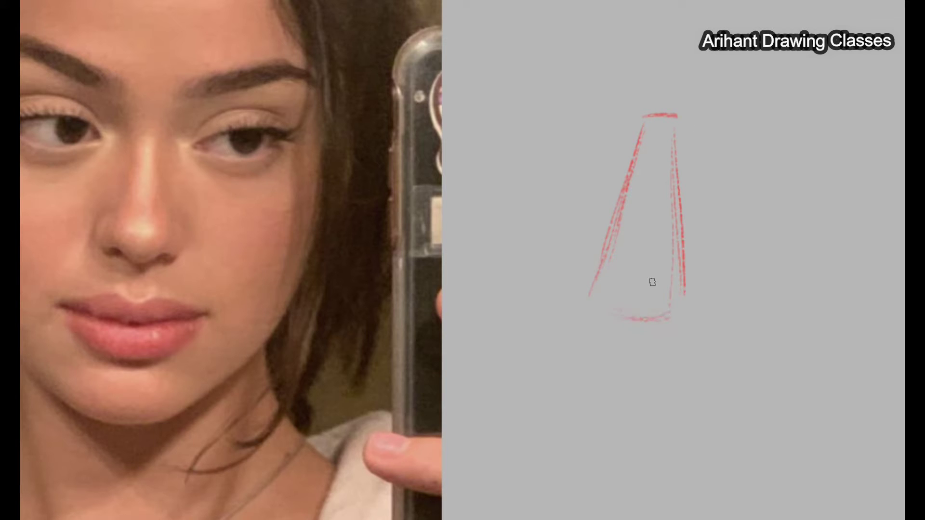
left_click_drag(602, 302, 684, 309)
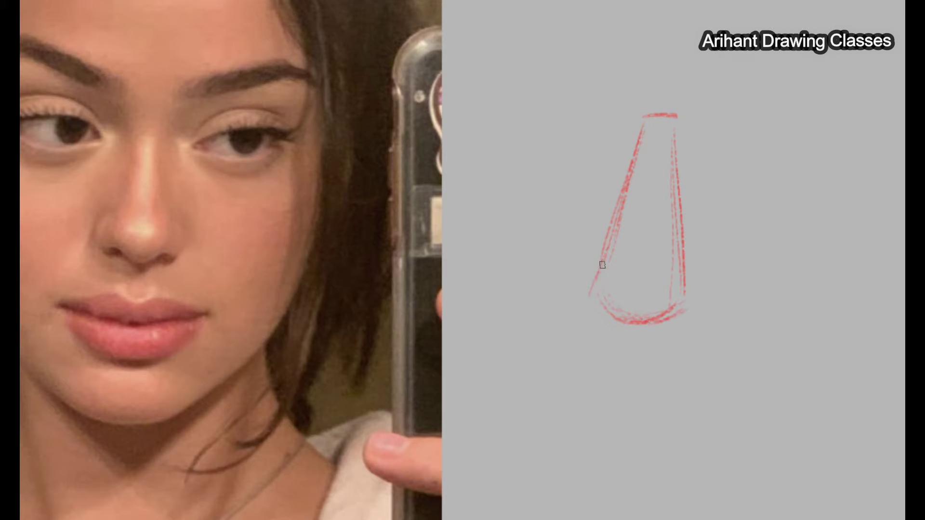
left_click_drag(641, 123, 565, 266)
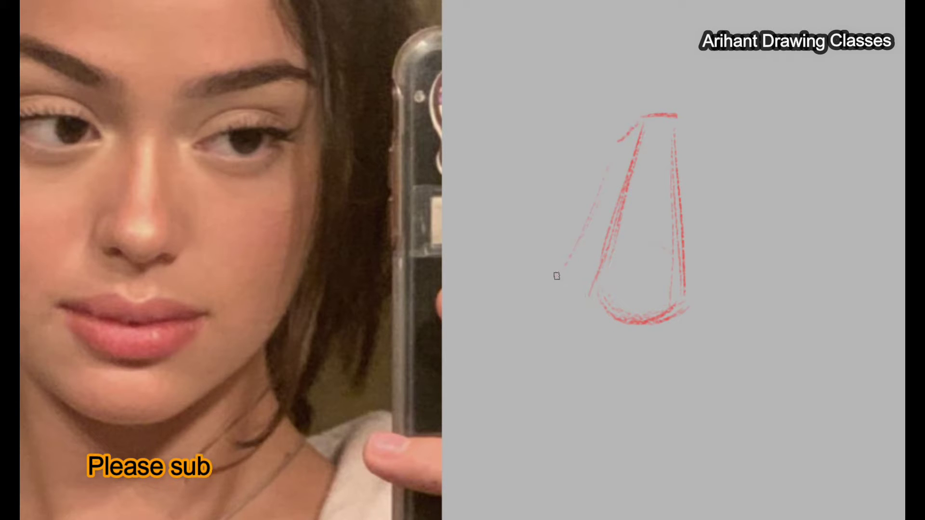
mouse_move(681, 128)
left_mouse_down()
mouse_move(698, 168)
mouse_move(718, 341)
left_mouse_up()
left_click_drag(590, 291, 561, 298)
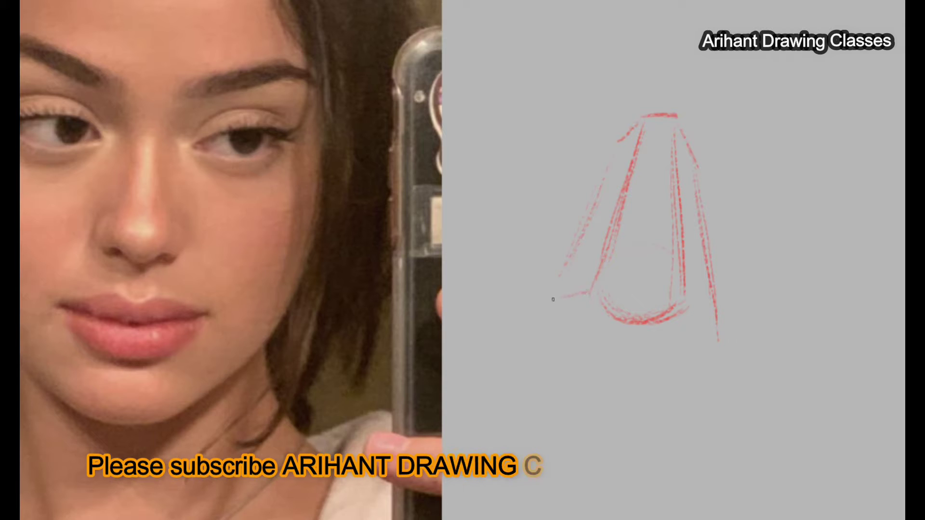
left_click_drag(718, 341, 695, 311)
Step: Sketch the red nose base and nostril curves with layered strokes along the bottom
left_click_drag(595, 313, 679, 328)
left_click_drag(615, 292, 694, 313)
left_click_drag(560, 295, 633, 294)
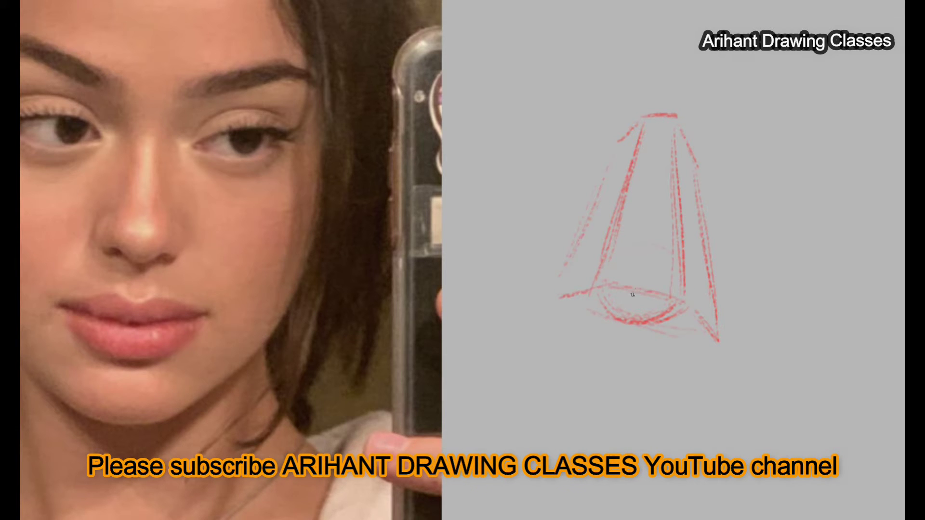
mouse_move(551, 299)
left_mouse_down()
mouse_move(578, 238)
mouse_move(657, 292)
left_mouse_up()
mouse_move(561, 316)
left_mouse_down()
mouse_move(698, 347)
mouse_move(710, 336)
left_mouse_up()
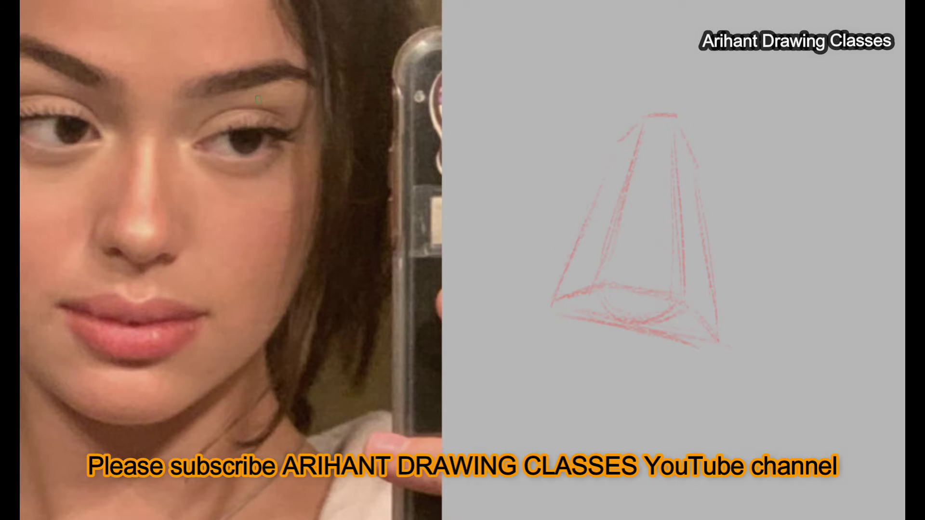
Step: Switch the brush to black and remove the test marks
left_click(630, 380)
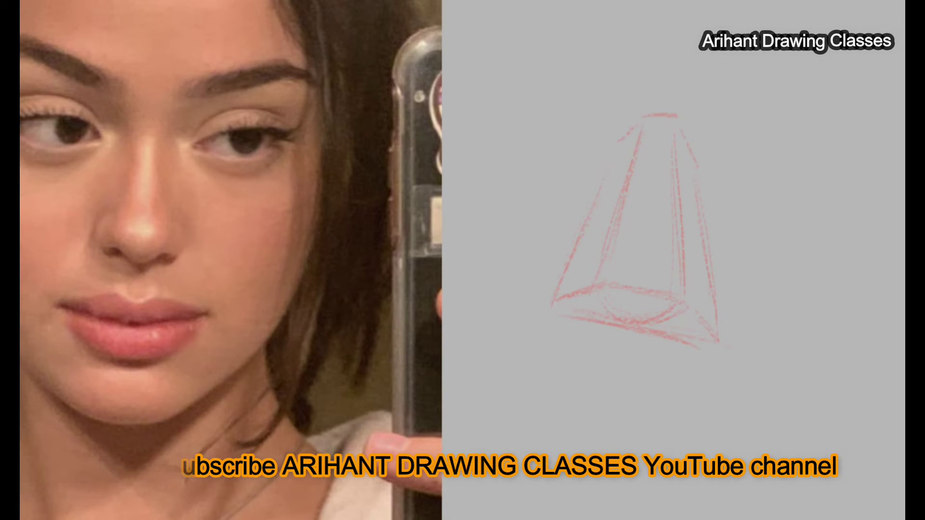
left_click_drag(752, 144, 764, 334)
left_click(793, 178)
key("ctrl+z")
key("ctrl+z")
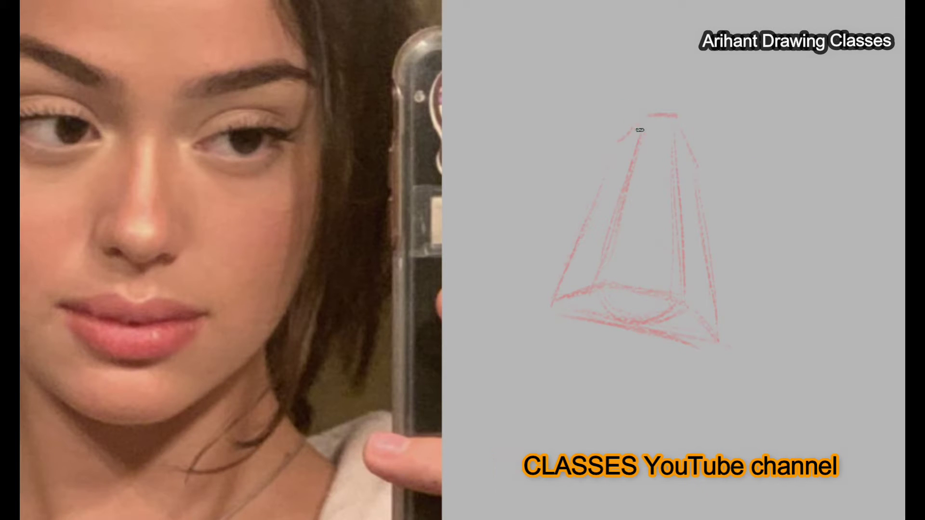
Step: Paint the left bridge line, inner nostril curve and right side line in black
mouse_move(636, 127)
left_mouse_down()
mouse_move(630, 186)
mouse_move(603, 257)
mouse_move(613, 293)
left_mouse_up()
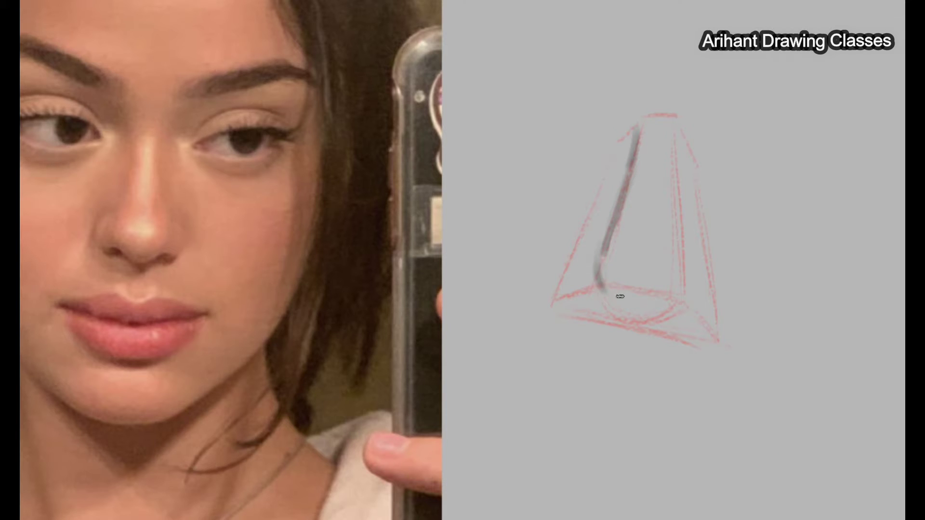
left_click_drag(610, 294, 661, 313)
left_click_drag(612, 284, 667, 292)
left_click_drag(602, 263, 620, 286)
mouse_move(687, 262)
left_mouse_down()
mouse_move(679, 304)
mouse_move(686, 291)
left_mouse_up()
left_click_drag(679, 255, 683, 298)
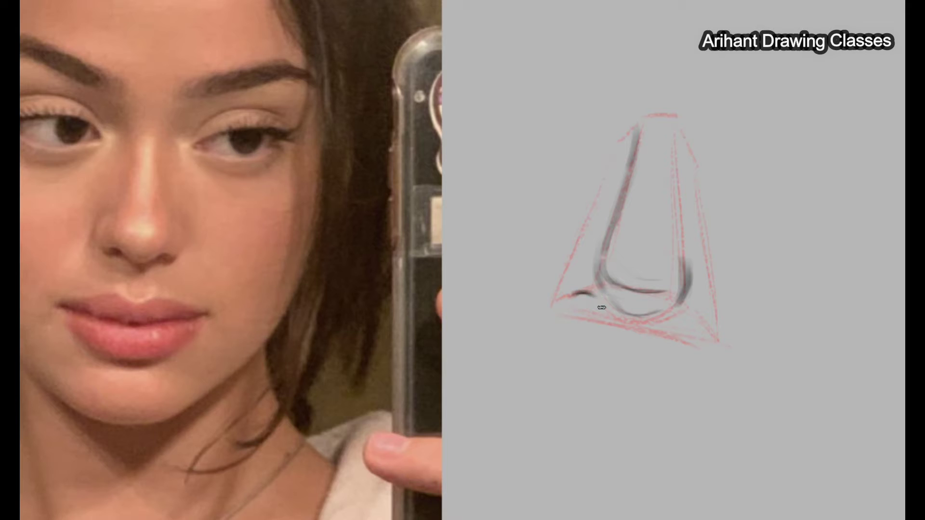
Step: Draw the lower nostril edges, bottom-right curl and left nostril arc, undoing a stray bridge stroke
left_click_drag(605, 311, 632, 334)
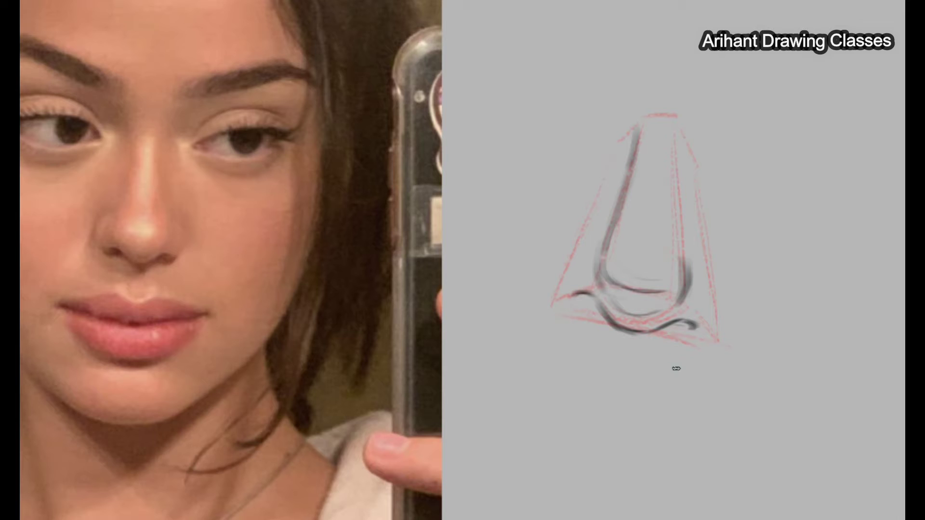
mouse_move(691, 324)
left_mouse_down()
mouse_move(715, 340)
mouse_move(718, 303)
left_mouse_up()
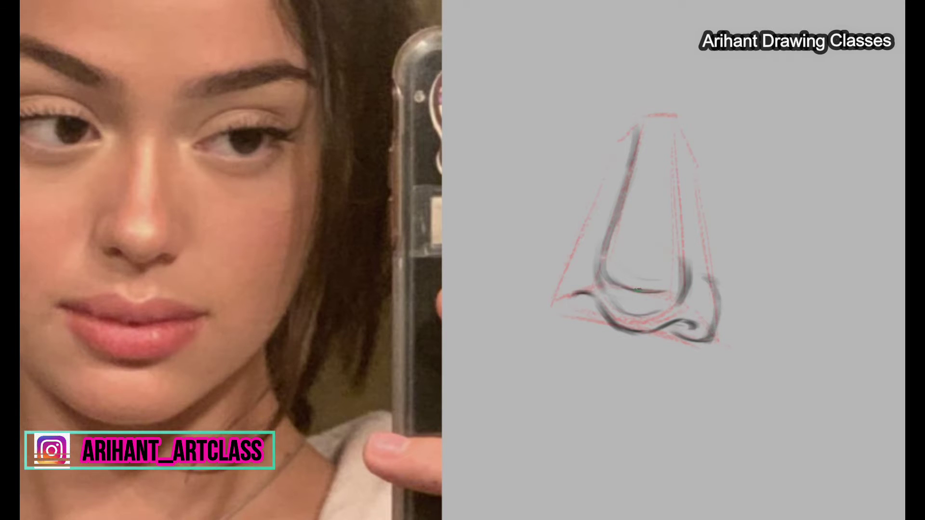
mouse_move(584, 252)
left_mouse_down()
mouse_move(567, 260)
mouse_move(562, 300)
left_mouse_up()
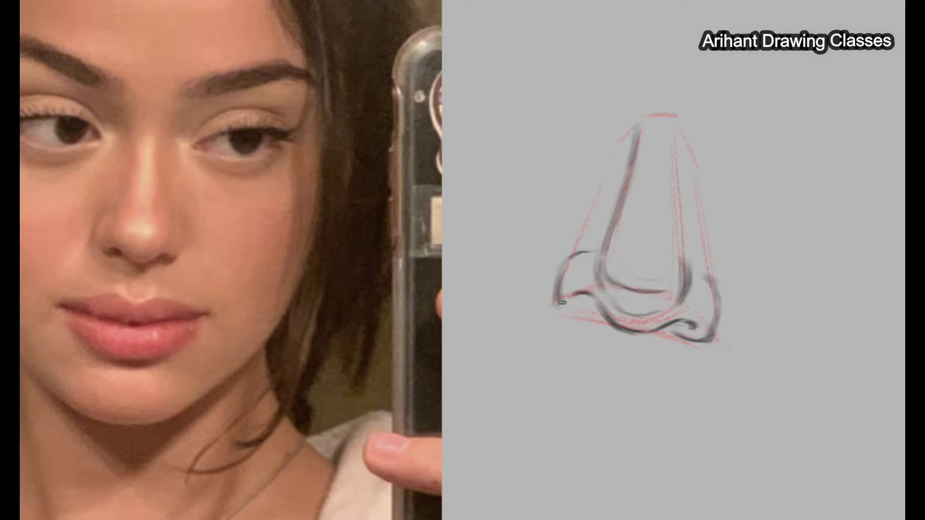
left_click_drag(559, 293, 592, 312)
left_click_drag(577, 249, 594, 250)
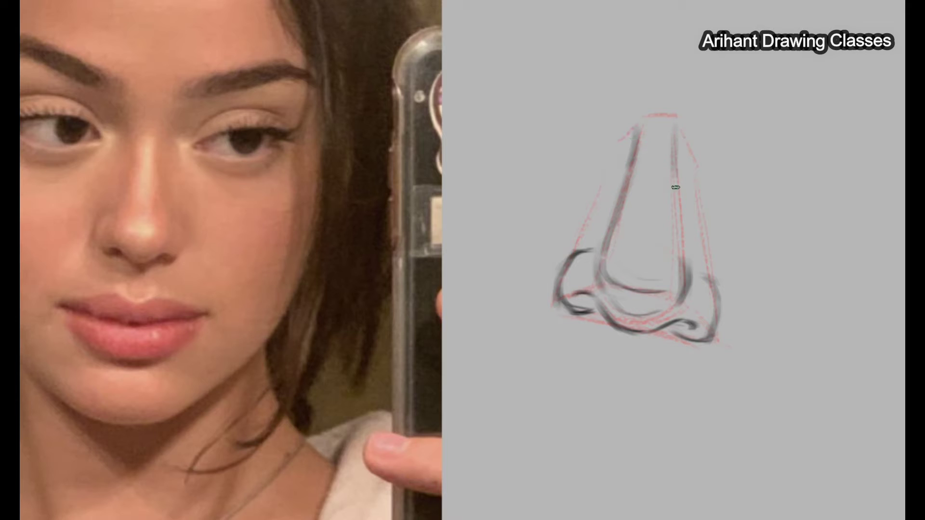
left_click_drag(646, 122, 629, 170)
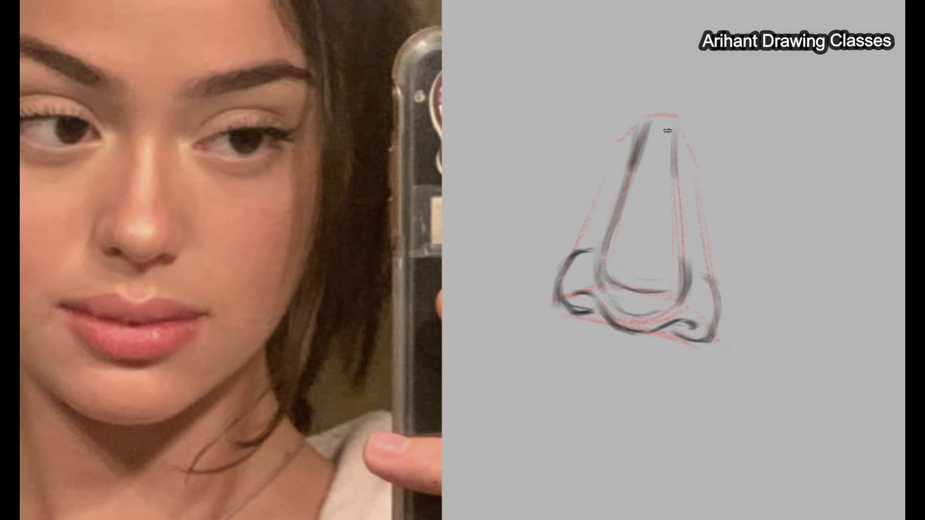
key("ctrl+z")
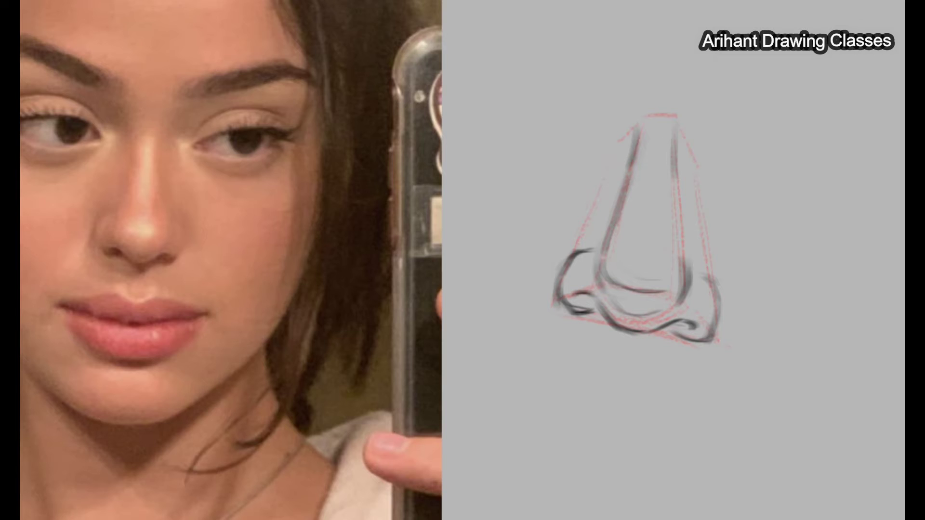
Step: Switch to dark grey and redraw the left bridge, inner base curve and right bridge lines
left_click_drag(475, 135, 464, 126)
key("Return")
left_click_drag(643, 126, 631, 173)
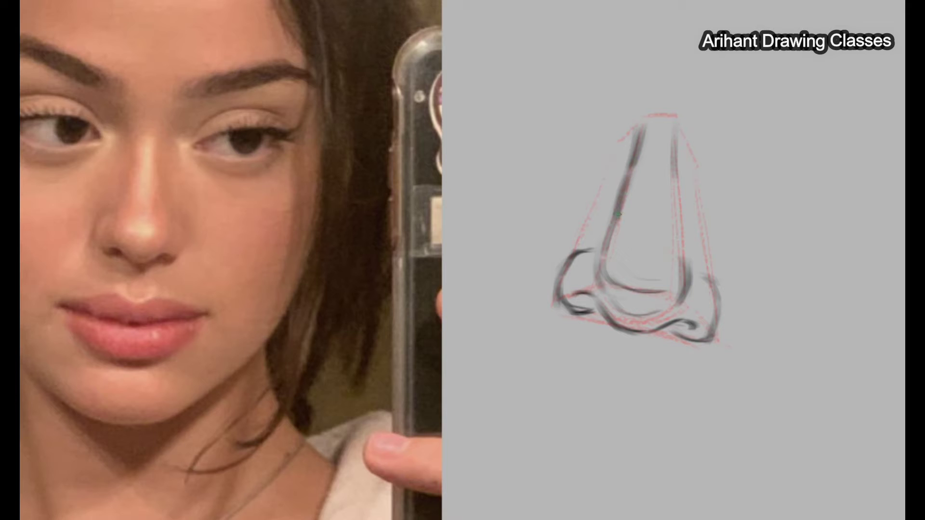
left_click_drag(619, 291, 682, 300)
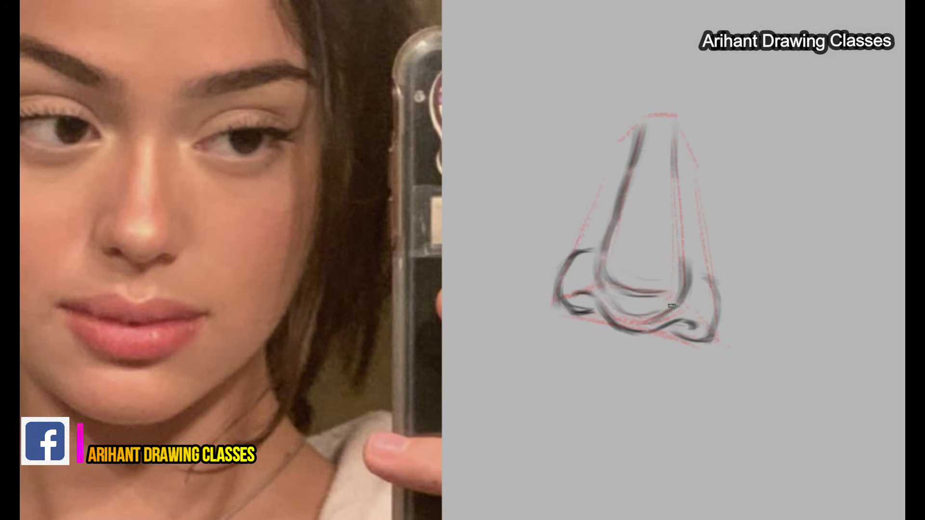
left_click_drag(679, 233, 683, 263)
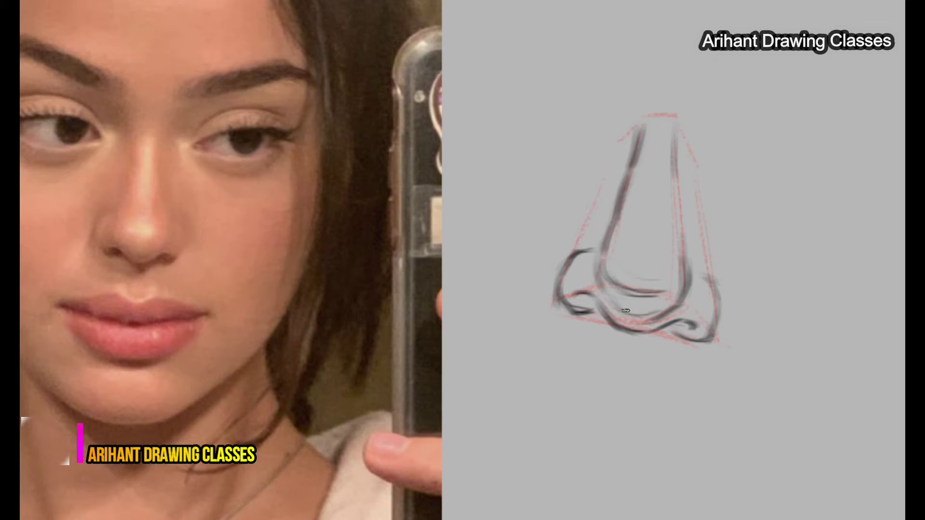
Step: Shade the left bridge, nose tip and area around the nostrils grey, undoing one thick stroke
left_click_drag(643, 133, 570, 255)
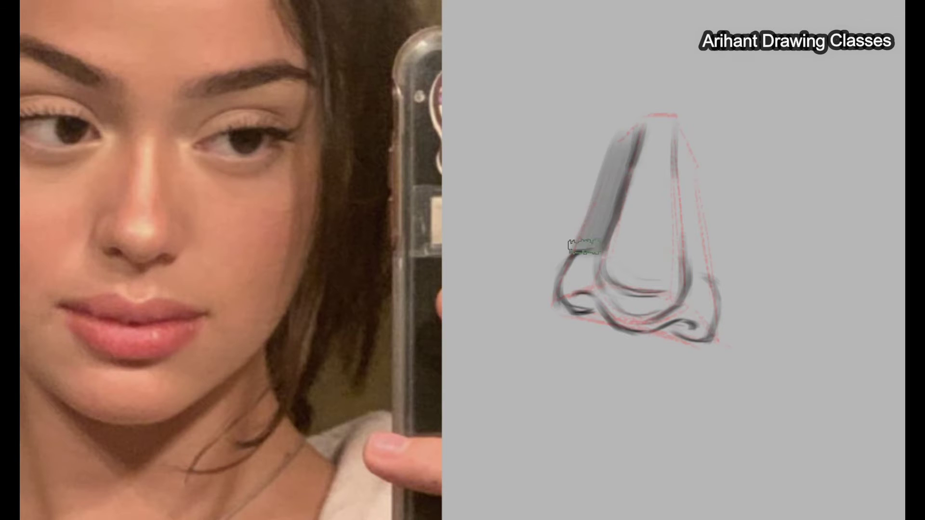
key("ctrl+z")
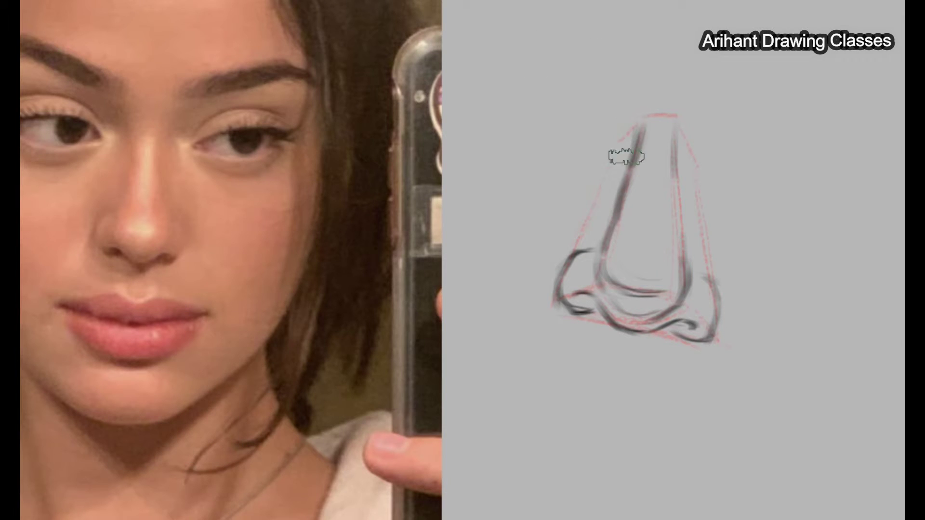
left_click_drag(625, 155, 634, 128)
mouse_move(590, 302)
left_mouse_down()
mouse_move(585, 271)
mouse_move(693, 306)
mouse_move(684, 321)
mouse_move(694, 338)
left_mouse_up()
mouse_move(573, 275)
left_mouse_down()
mouse_move(557, 327)
mouse_move(632, 345)
mouse_move(660, 338)
mouse_move(593, 323)
mouse_move(667, 308)
mouse_move(714, 333)
left_mouse_up()
left_click_drag(603, 289, 578, 332)
left_click_drag(641, 168, 588, 269)
Step: Shade the right bridge side and centre, then darken the nose bottom and nostril lower edge
left_click_drag(686, 136, 682, 261)
left_click_drag(665, 118, 677, 255)
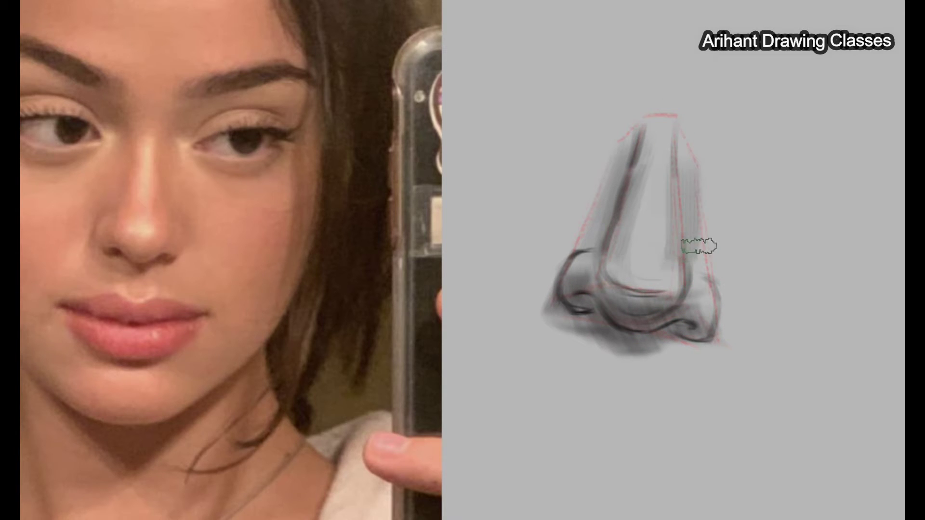
mouse_move(655, 223)
left_mouse_down()
mouse_move(646, 262)
mouse_move(680, 253)
mouse_move(718, 337)
left_mouse_up()
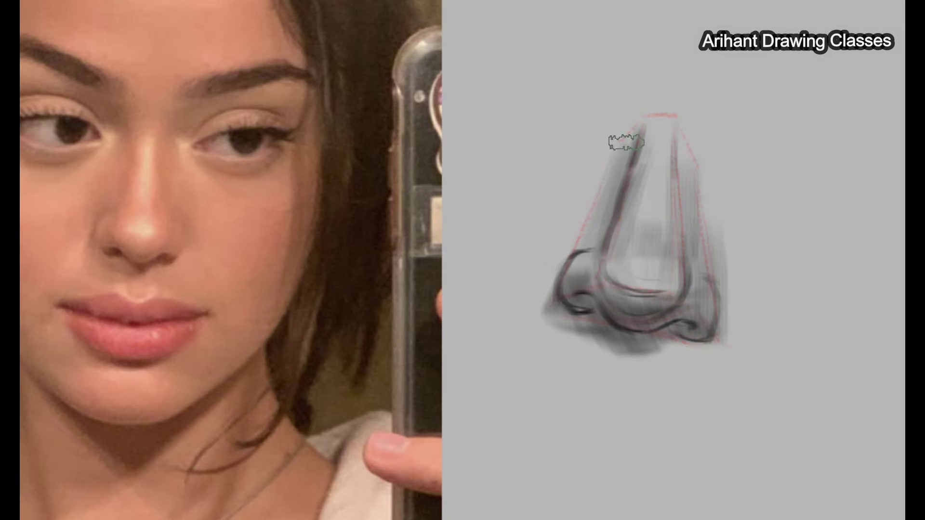
left_click_drag(619, 141, 563, 294)
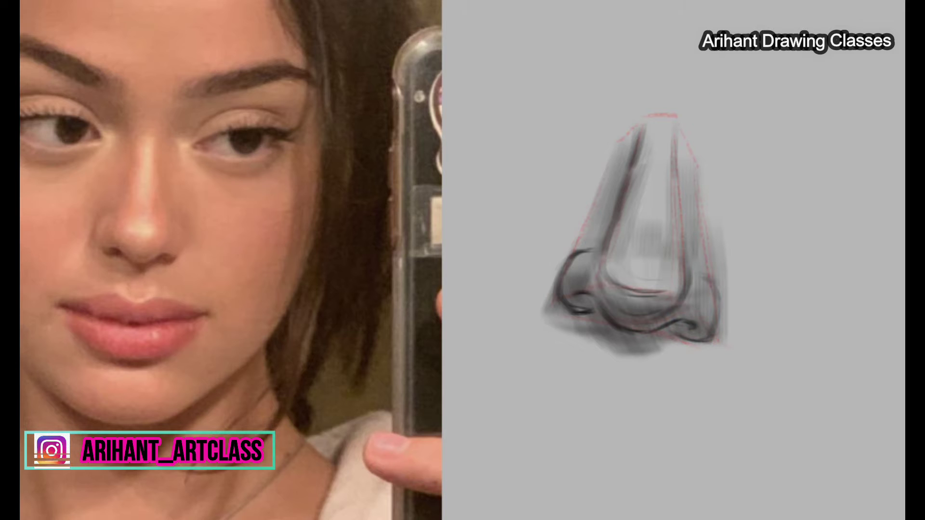
left_click_drag(559, 309, 703, 319)
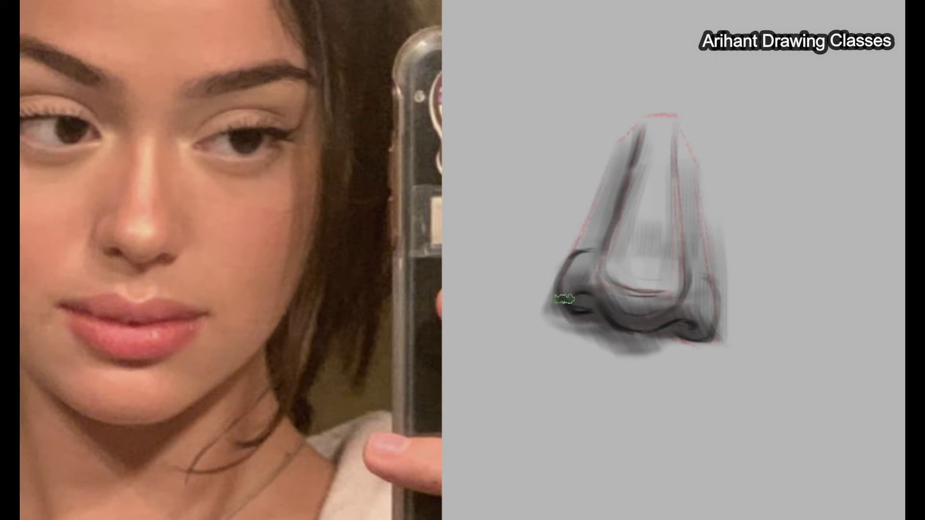
mouse_move(567, 304)
left_mouse_down()
mouse_move(623, 291)
mouse_move(630, 304)
left_mouse_up()
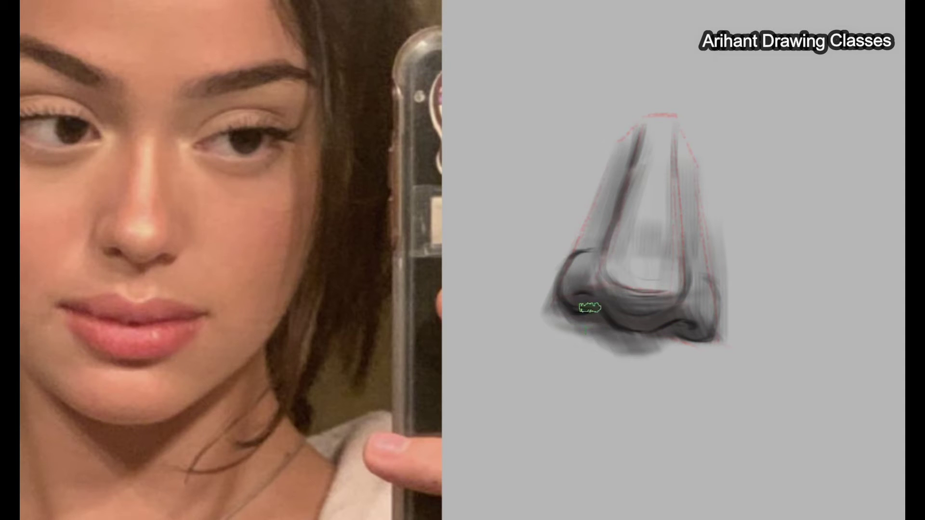
mouse_move(674, 300)
left_mouse_down()
mouse_move(575, 295)
mouse_move(596, 278)
left_mouse_up()
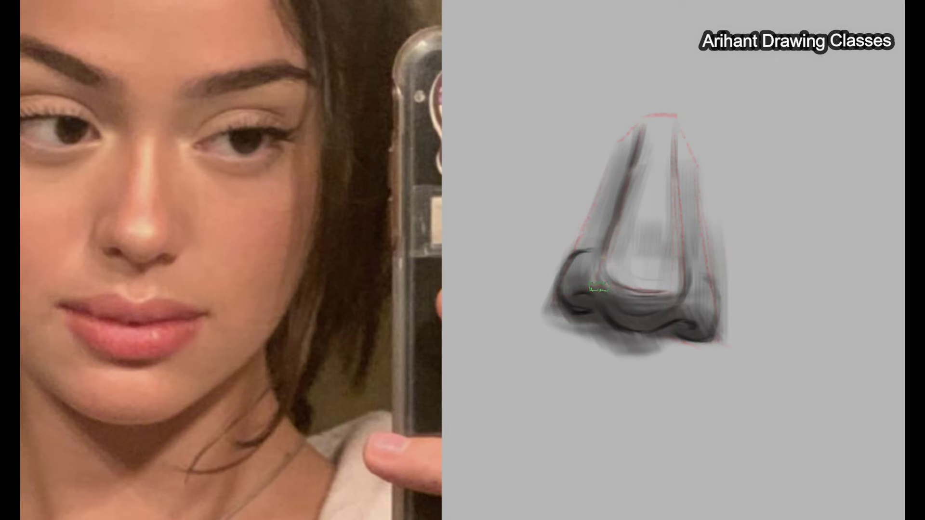
Step: Zoom in and darken and blend the shading on both nostril wings
scroll(589, 286, "up", 3)
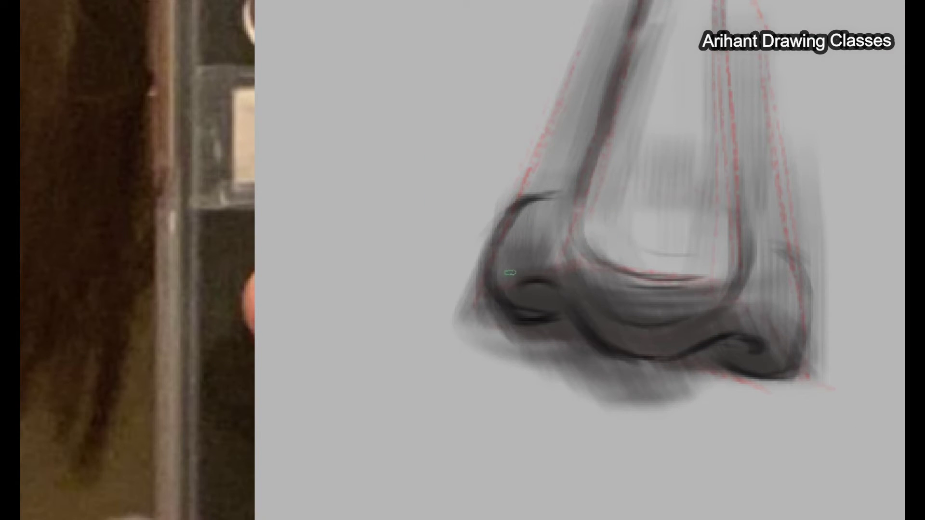
left_click_drag(506, 275, 556, 276)
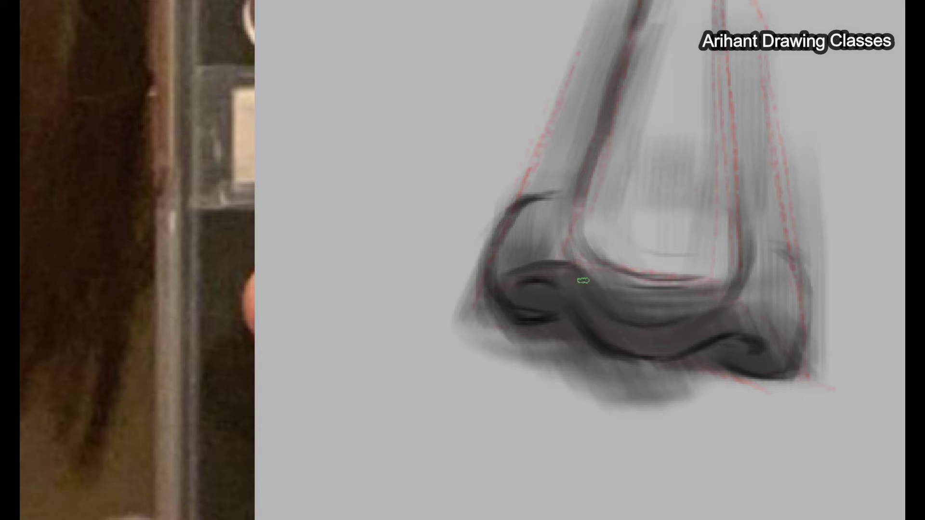
left_click_drag(739, 309, 770, 327)
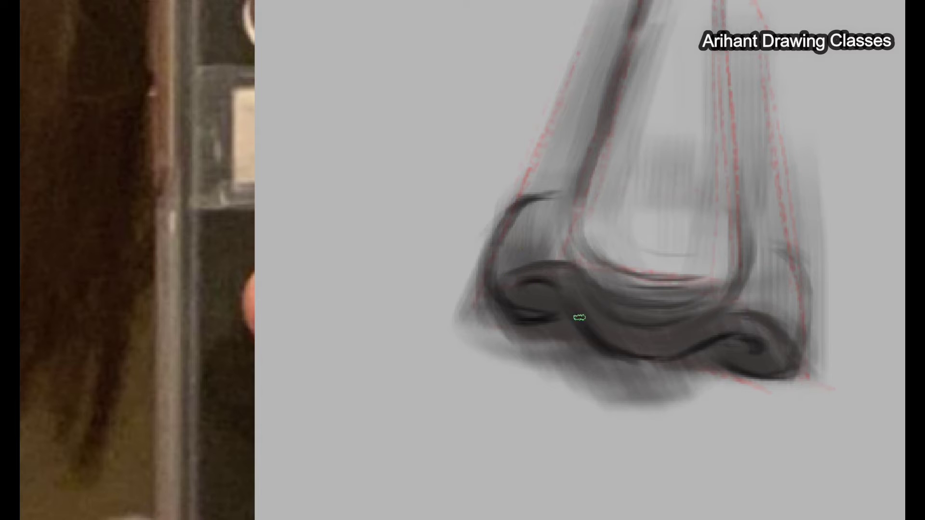
mouse_move(508, 269)
left_mouse_down()
mouse_move(548, 262)
mouse_move(620, 314)
mouse_move(646, 289)
mouse_move(671, 296)
mouse_move(595, 302)
left_mouse_up()
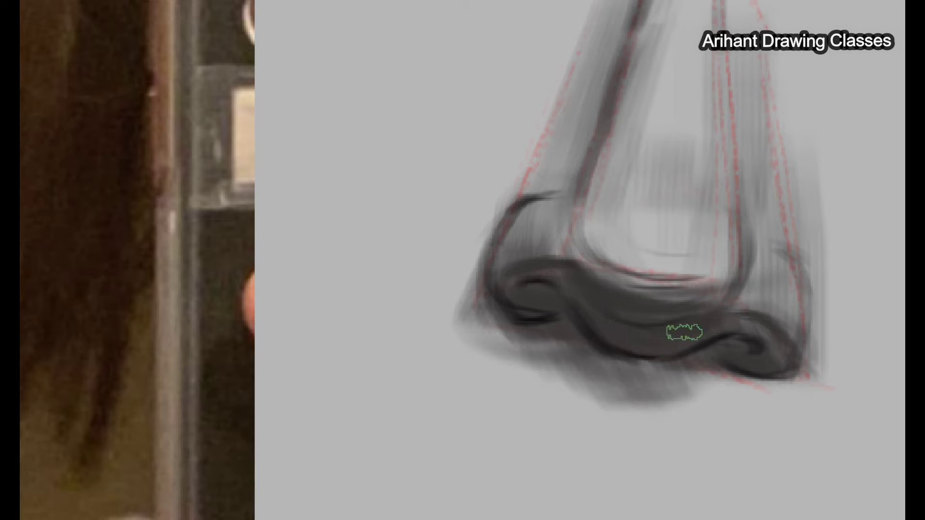
mouse_move(748, 320)
left_mouse_down()
mouse_move(776, 325)
mouse_move(795, 345)
left_mouse_up()
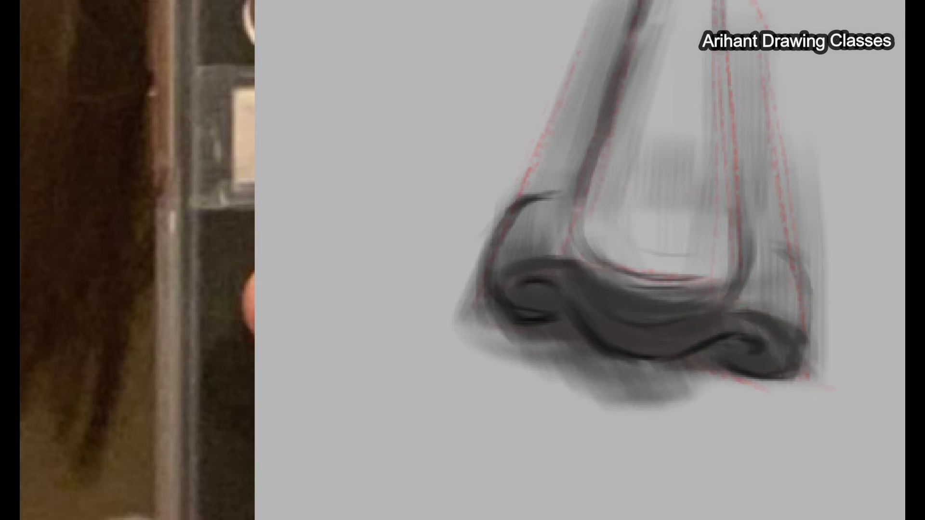
mouse_move(479, 289)
left_mouse_down()
mouse_move(477, 318)
mouse_move(693, 378)
left_mouse_up()
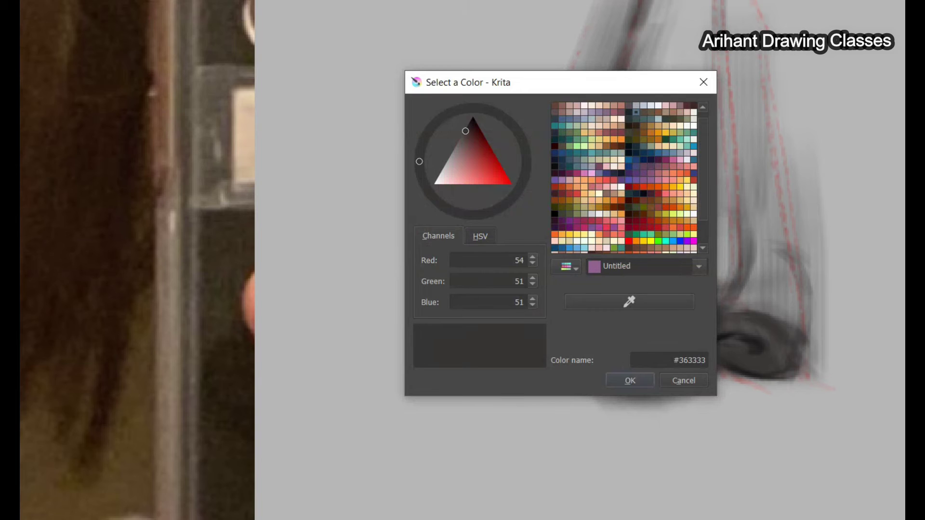
Step: Switch to near-black and paint the nostril openings
left_click(632, 380)
mouse_move(543, 291)
left_mouse_down()
mouse_move(559, 307)
mouse_move(539, 305)
mouse_move(568, 322)
left_mouse_up()
left_click_drag(733, 340, 724, 344)
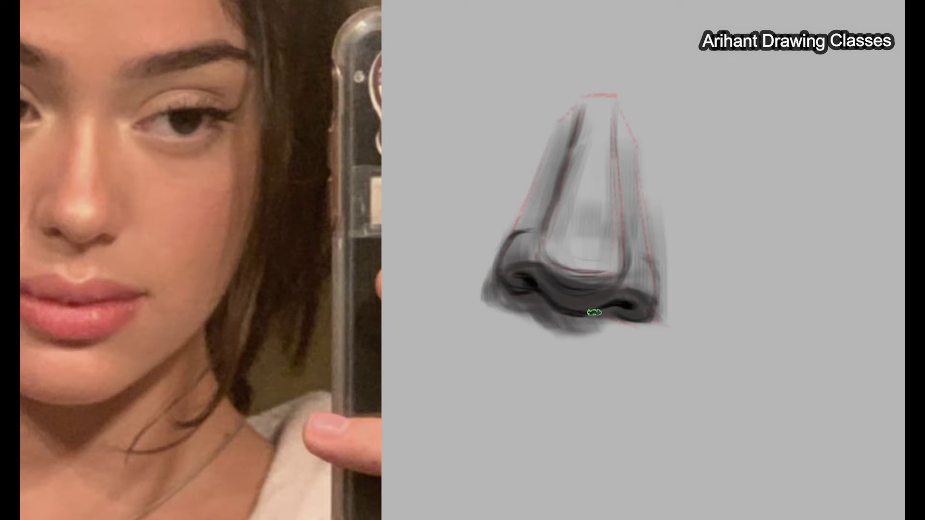
Step: Darken under the tip, across the nostril base, along the wing edges and inside the left nostril
left_click_drag(571, 317, 594, 332)
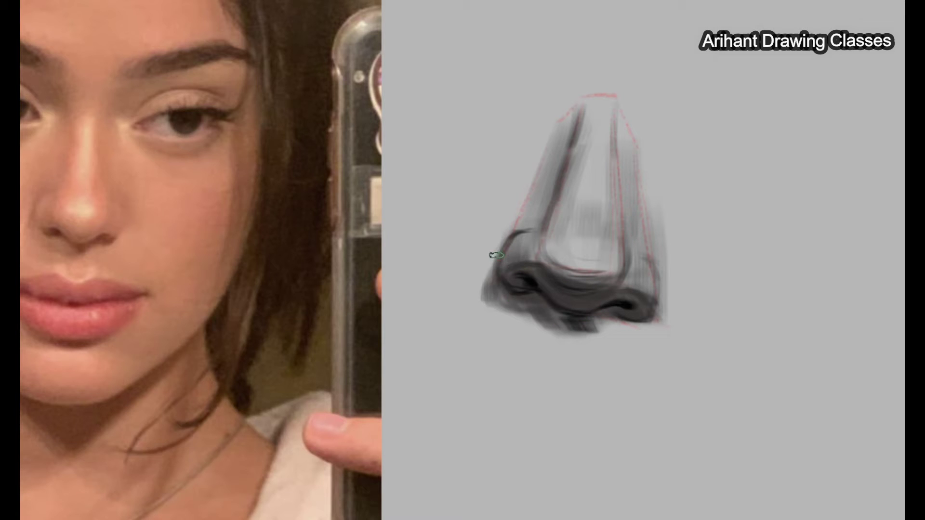
left_click_drag(496, 255, 480, 278)
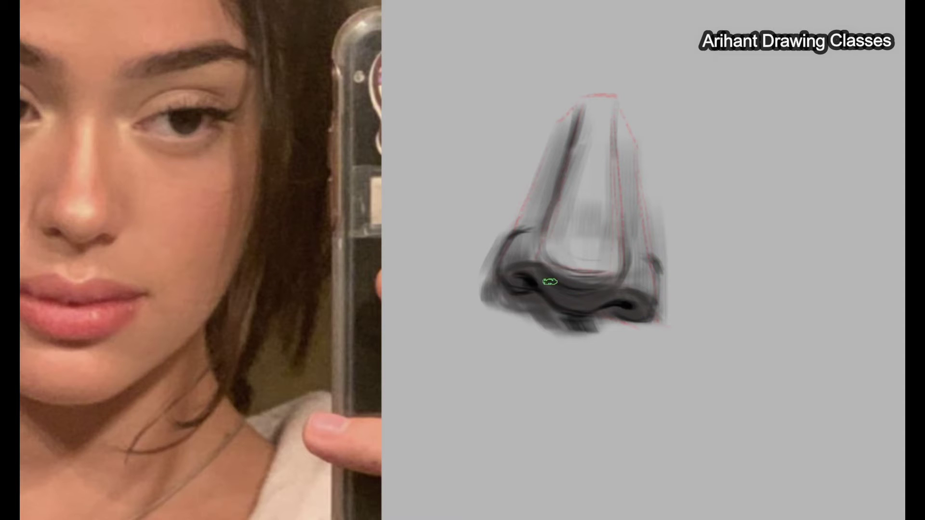
mouse_move(552, 294)
left_mouse_down()
mouse_move(618, 293)
mouse_move(588, 301)
left_mouse_up()
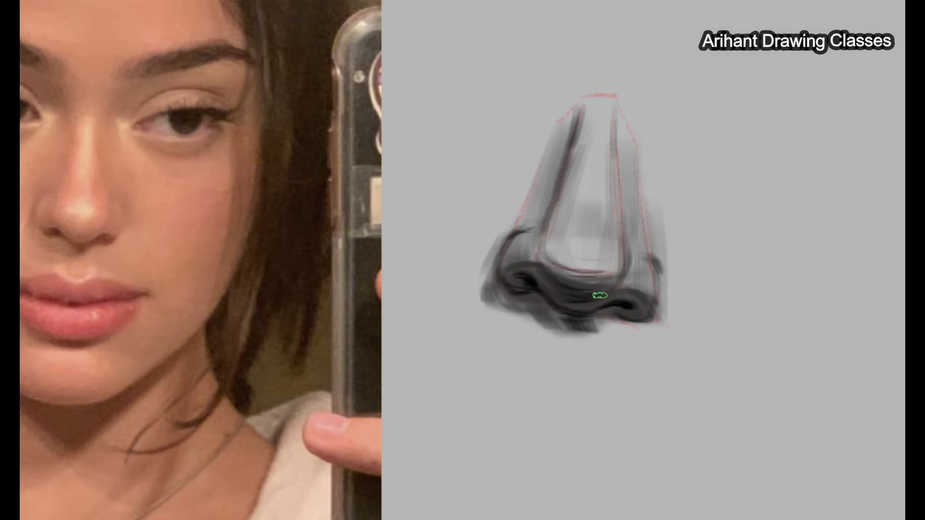
left_click_drag(621, 222, 623, 243)
left_click_drag(537, 235, 533, 260)
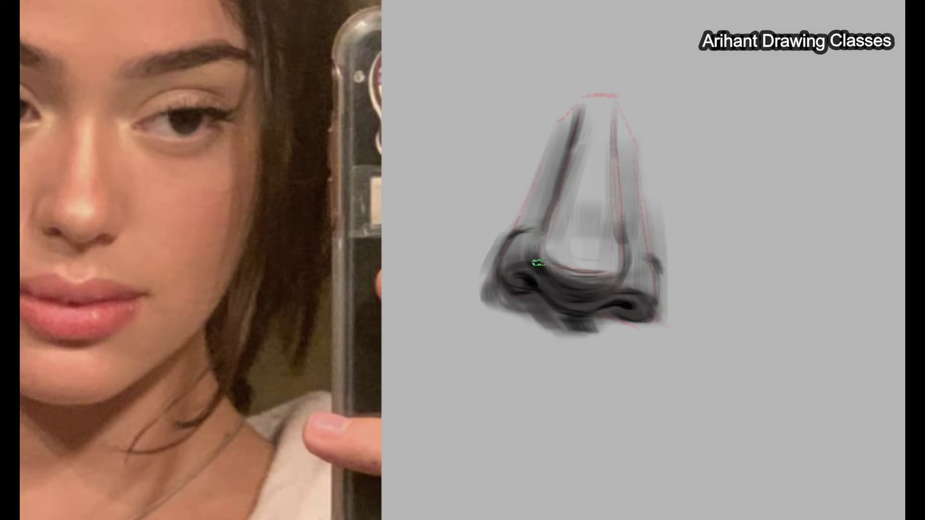
mouse_move(612, 322)
left_mouse_down()
mouse_move(650, 324)
mouse_move(599, 313)
mouse_move(641, 314)
left_mouse_up()
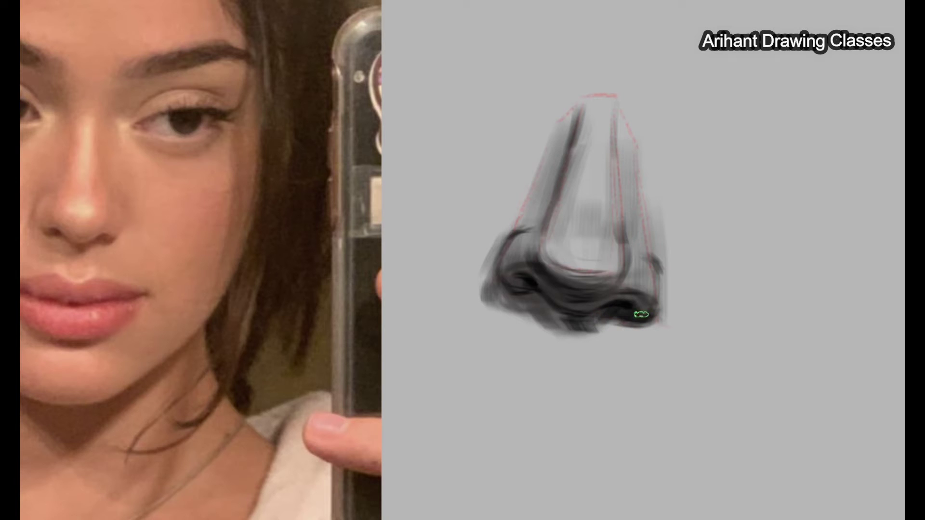
left_click_drag(527, 282, 533, 284)
Step: Switch to white and highlight the nose tip, bridge, right nostril edge and both bridge sides
left_click(450, 167)
left_click(630, 380)
mouse_move(601, 258)
left_mouse_down()
mouse_move(570, 250)
mouse_move(592, 251)
mouse_move(597, 268)
left_mouse_up()
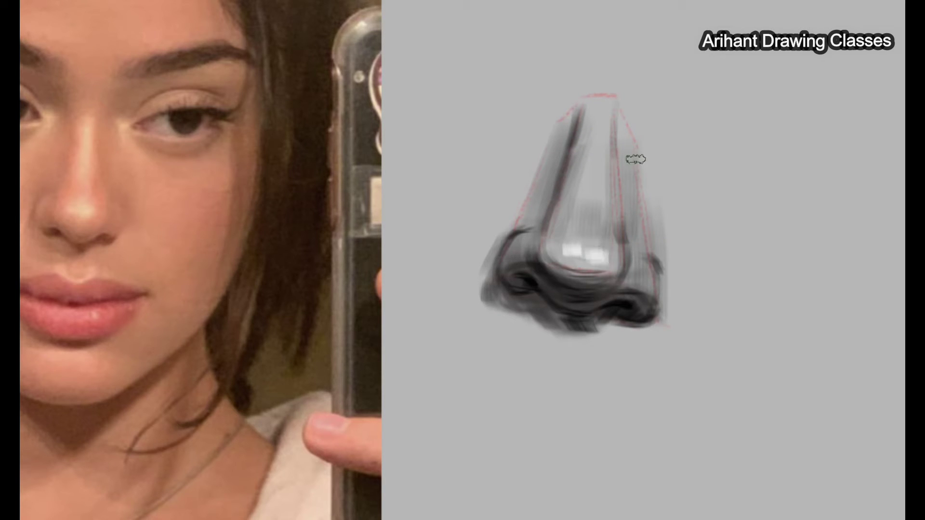
mouse_move(586, 100)
left_mouse_down()
mouse_move(601, 137)
mouse_move(602, 192)
left_mouse_up()
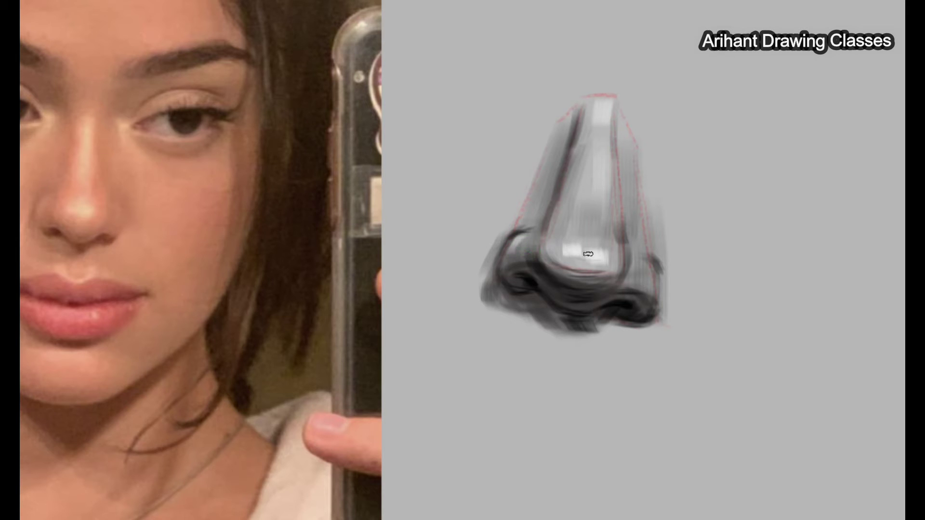
left_click_drag(647, 260, 650, 270)
left_click_drag(547, 115, 543, 144)
mouse_move(648, 146)
left_mouse_down()
mouse_move(642, 132)
mouse_move(646, 159)
left_mouse_up()
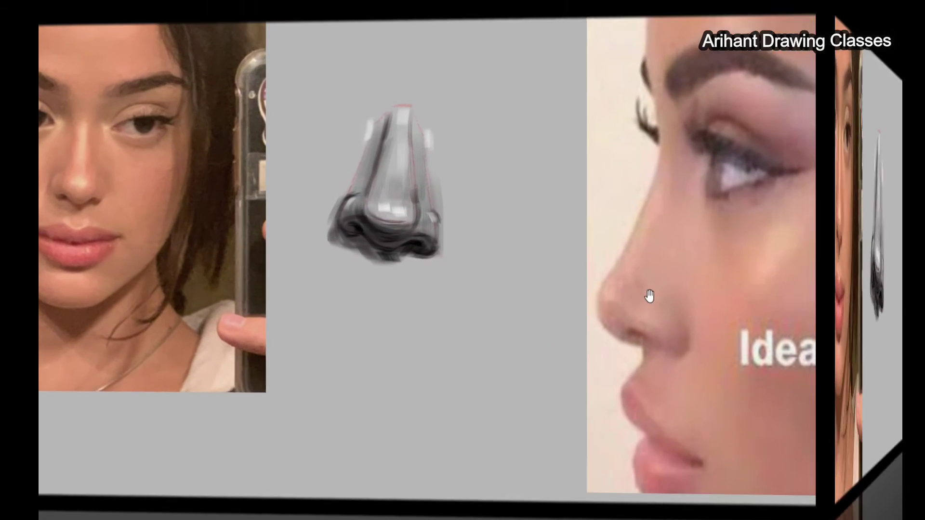
Step: Stretch the side-profile photo's left edge leftward with Ctrl+T and apply it
key("ctrl+t")
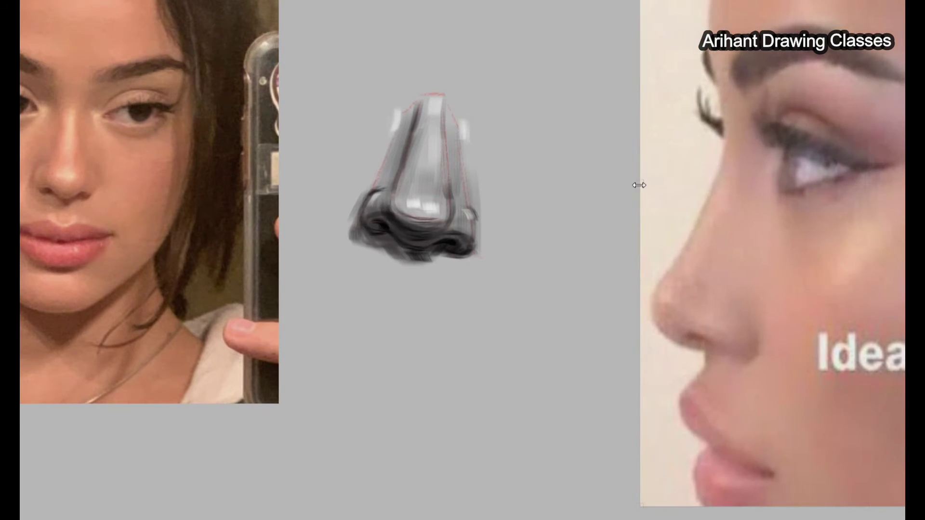
left_click_drag(640, 185, 588, 183)
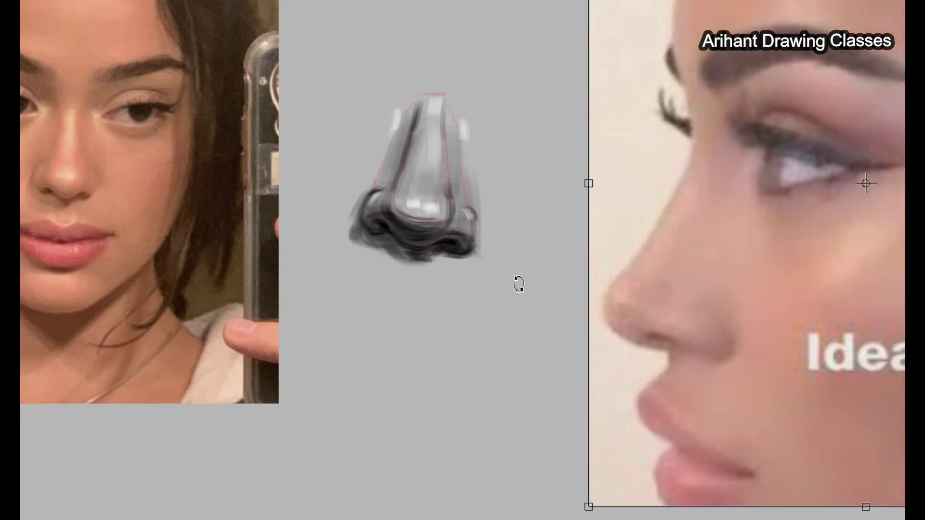
key("Return")
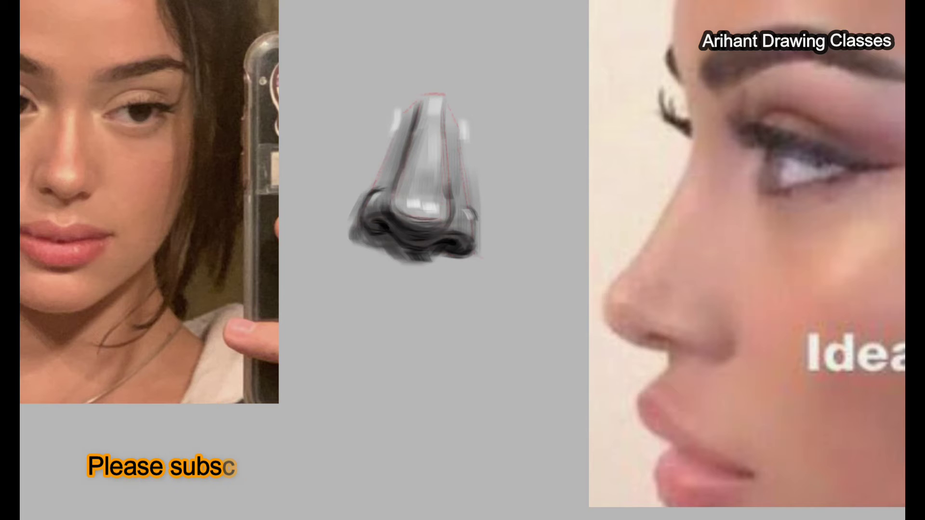
Step: Switch to bright red, pan to empty canvas below, and draw faint bridge guide lines
left_click(491, 170)
left_click(633, 380)
mouse_move(395, 293)
left_mouse_down()
mouse_move(378, 190)
mouse_move(326, 330)
mouse_move(344, 379)
left_mouse_up()
left_click_drag(414, 222, 369, 331)
mouse_move(400, 251)
left_mouse_down()
mouse_move(351, 352)
mouse_move(406, 386)
left_mouse_up()
Step: Draw the red nose base, bottom edge, right side and inner ridge, then delete and restore the sketch
mouse_move(318, 351)
left_mouse_down()
mouse_move(360, 380)
mouse_move(408, 388)
left_mouse_up()
key("ctrl+z")
left_click_drag(342, 378, 416, 392)
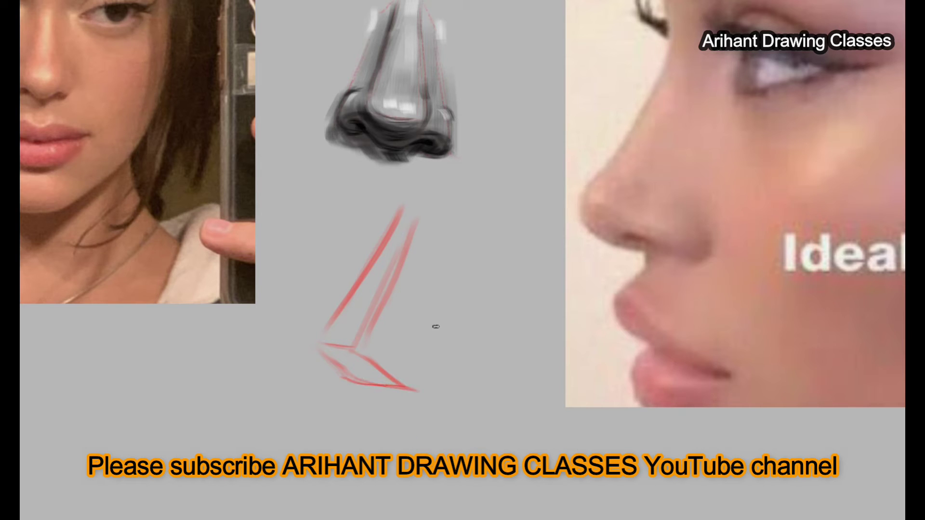
left_click_drag(439, 228, 405, 391)
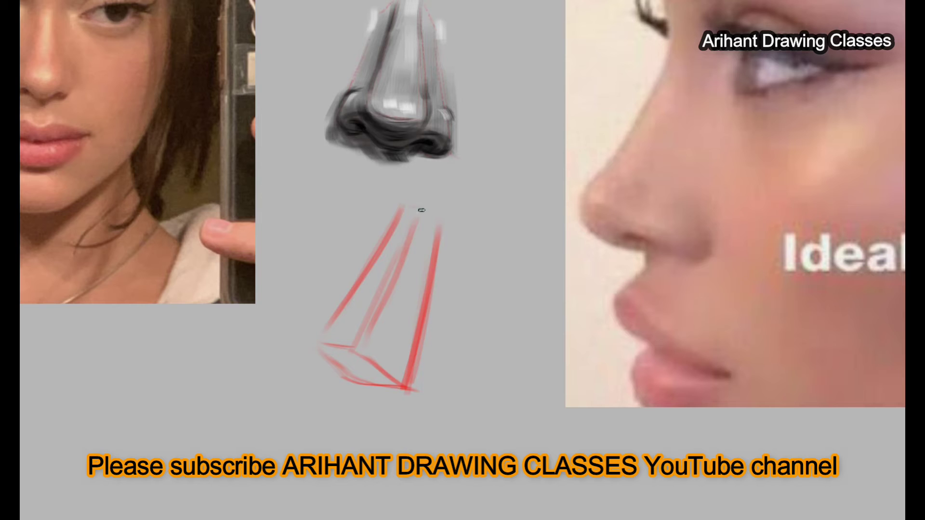
mouse_move(417, 218)
left_mouse_down()
mouse_move(355, 348)
mouse_move(426, 393)
left_mouse_up()
mouse_move(357, 379)
left_mouse_down()
mouse_move(432, 394)
mouse_move(439, 246)
left_mouse_up()
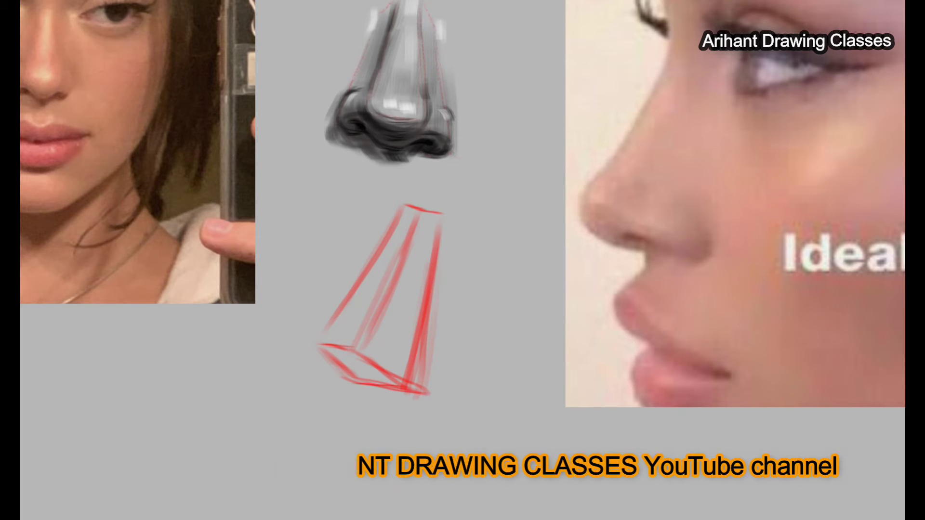
key("Delete")
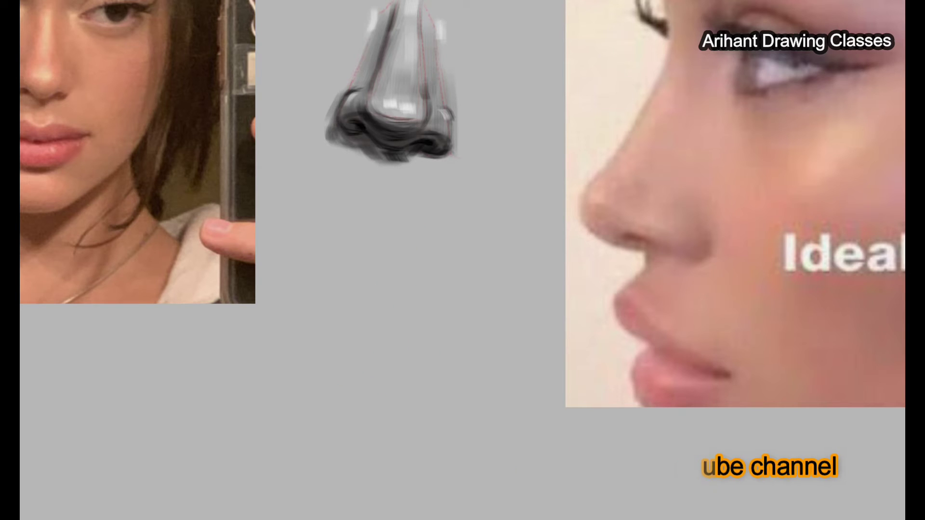
key("ctrl+z")
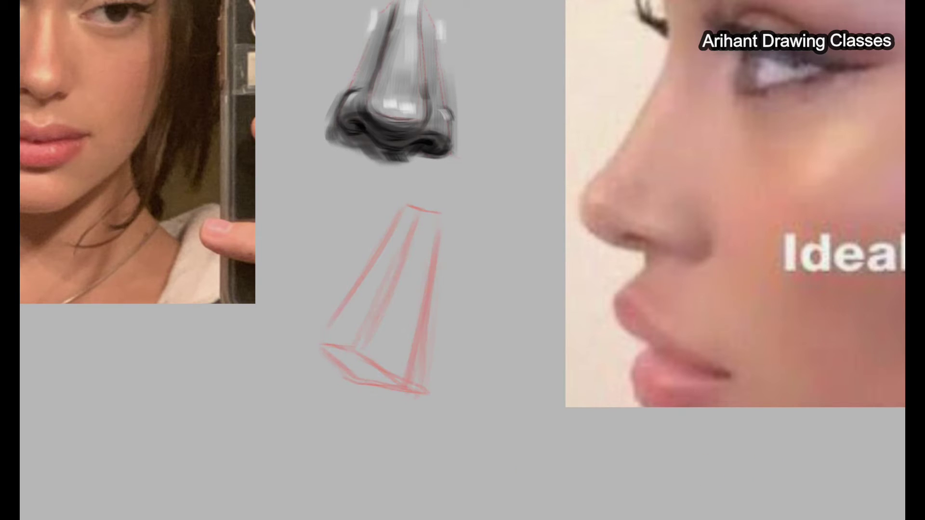
Step: Switch to near-black, paint the bridge line down to the tip, and erase the guide circle
left_click(469, 133)
left_click_drag(468, 133, 464, 124)
key("Return")
mouse_move(402, 192)
left_mouse_down()
mouse_move(385, 247)
mouse_move(358, 278)
left_mouse_up()
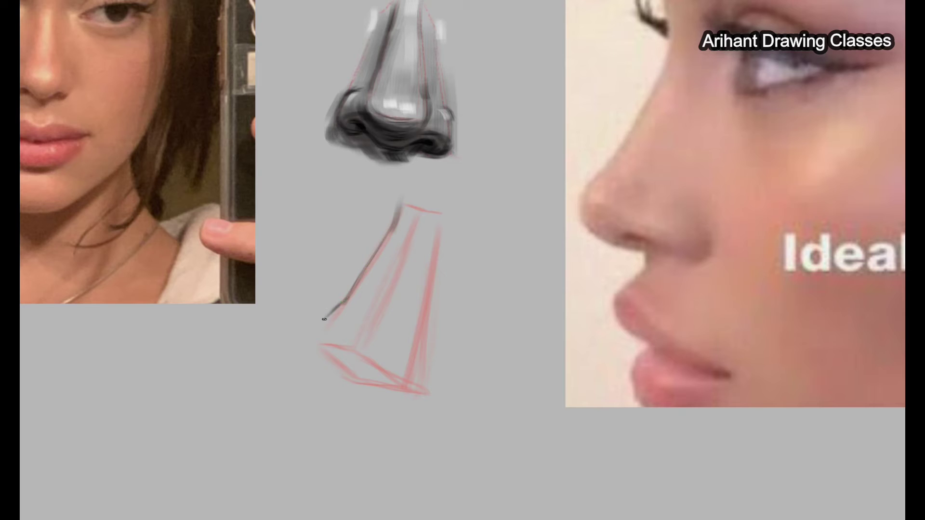
mouse_move(332, 313)
left_mouse_down()
mouse_move(318, 356)
mouse_move(368, 381)
mouse_move(338, 358)
left_mouse_up()
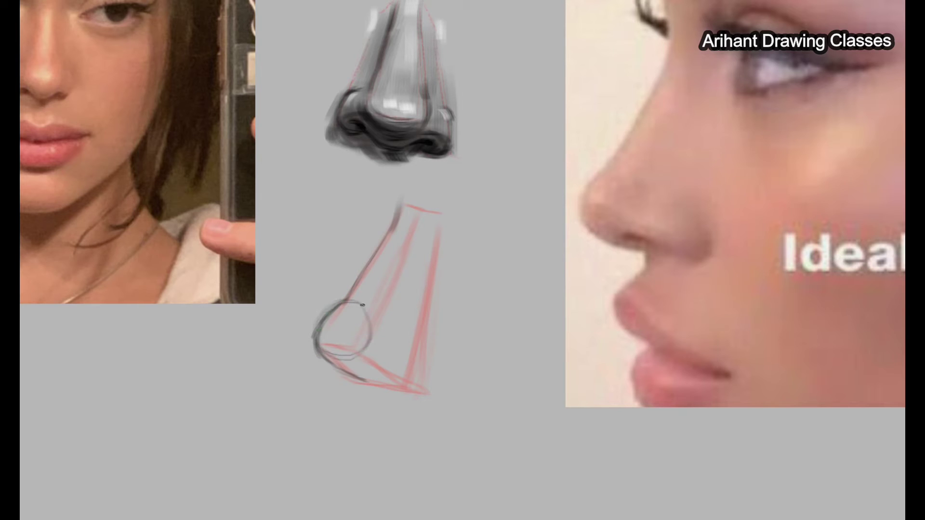
left_click_drag(368, 313, 398, 345)
left_click_drag(337, 309, 346, 326)
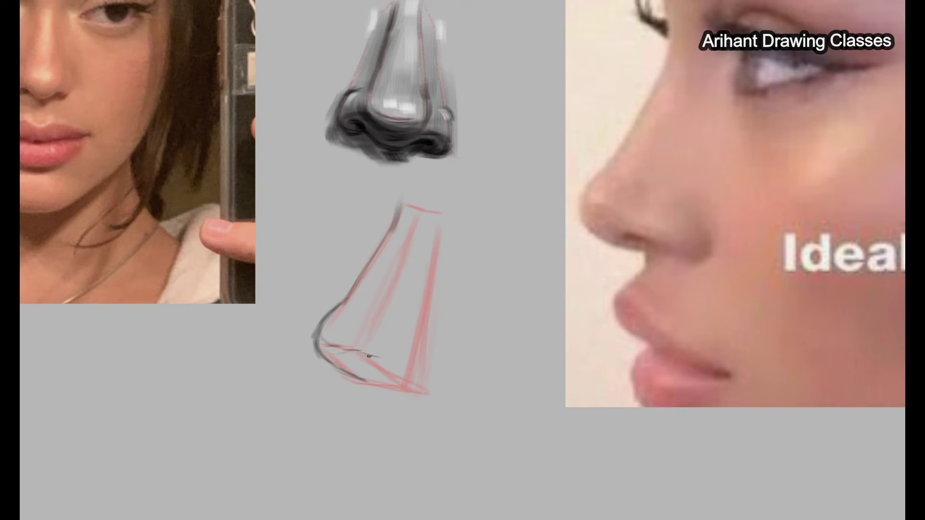
Step: Draw the tip contours, nostril base line, a stroke toward the lip and an inner bridge line
left_click_drag(379, 329, 369, 341)
mouse_move(417, 344)
left_mouse_down()
mouse_move(435, 381)
mouse_move(429, 391)
left_mouse_up()
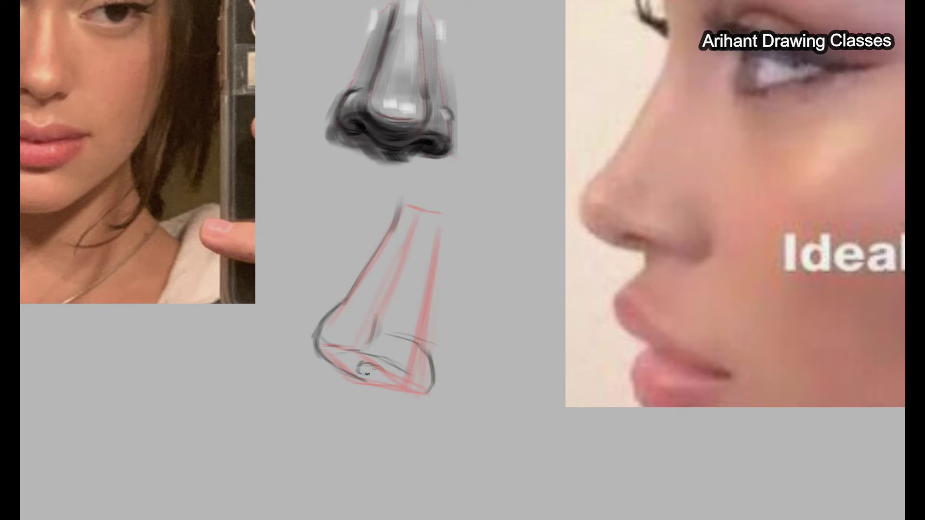
key("ctrl+z")
left_click_drag(376, 368, 414, 388)
mouse_move(362, 375)
left_mouse_down()
mouse_move(376, 383)
mouse_move(345, 421)
mouse_move(358, 458)
mouse_move(420, 484)
mouse_move(470, 489)
left_mouse_up()
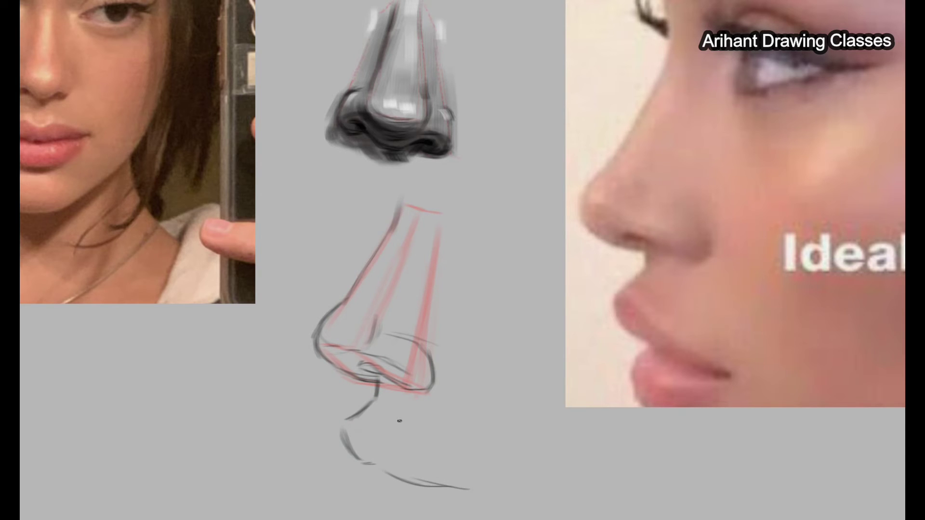
mouse_move(352, 425)
left_mouse_down()
mouse_move(370, 422)
mouse_move(473, 489)
left_mouse_up()
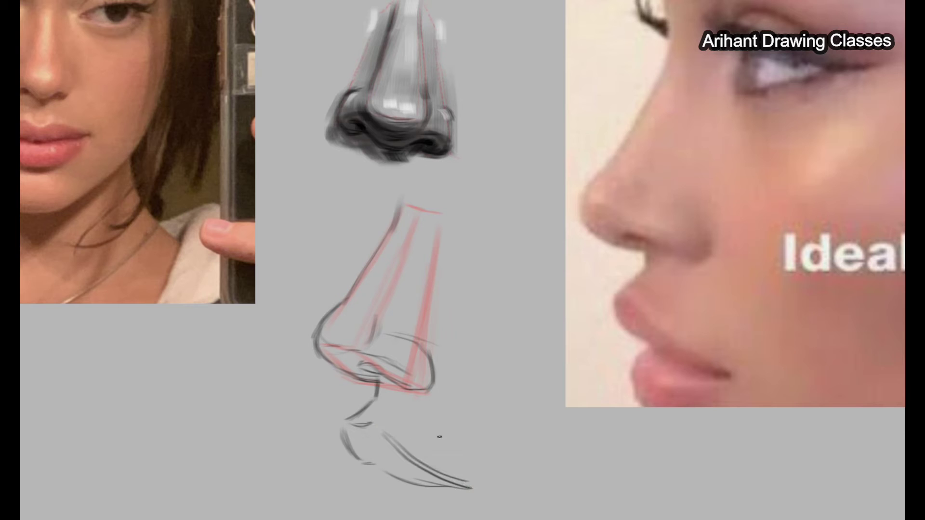
left_click_drag(413, 238, 368, 340)
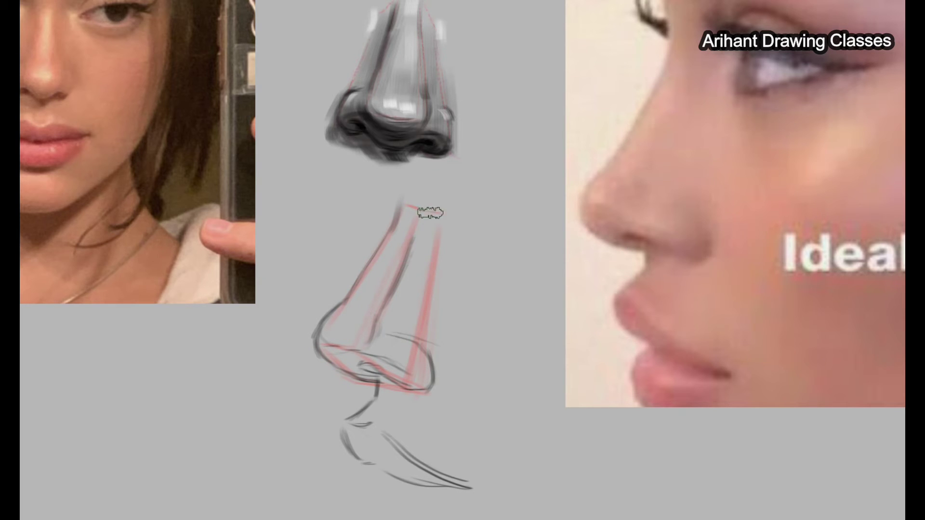
Step: Shade the side nose's bridge grey down to the tip and under the tip and nostril
left_click_drag(428, 216, 402, 316)
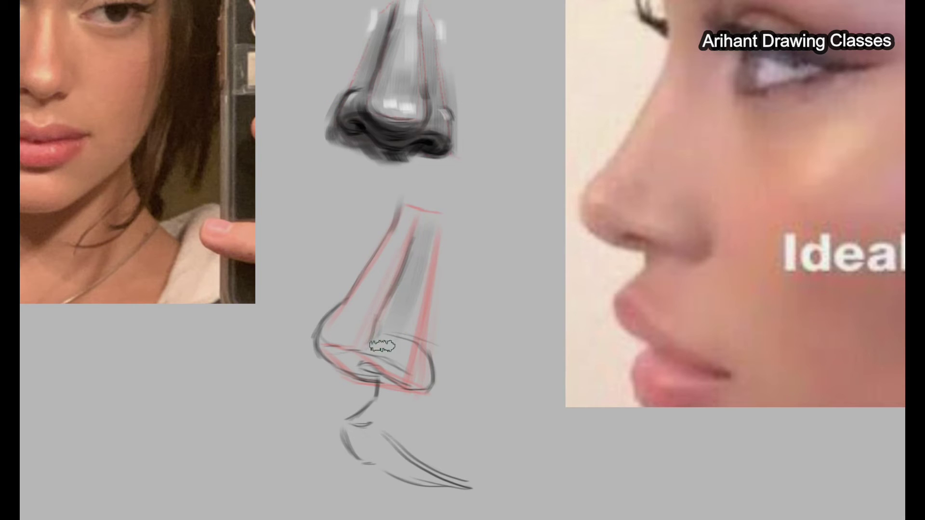
left_click_drag(435, 213, 410, 361)
left_click_drag(434, 282, 392, 381)
left_click_drag(402, 315, 374, 384)
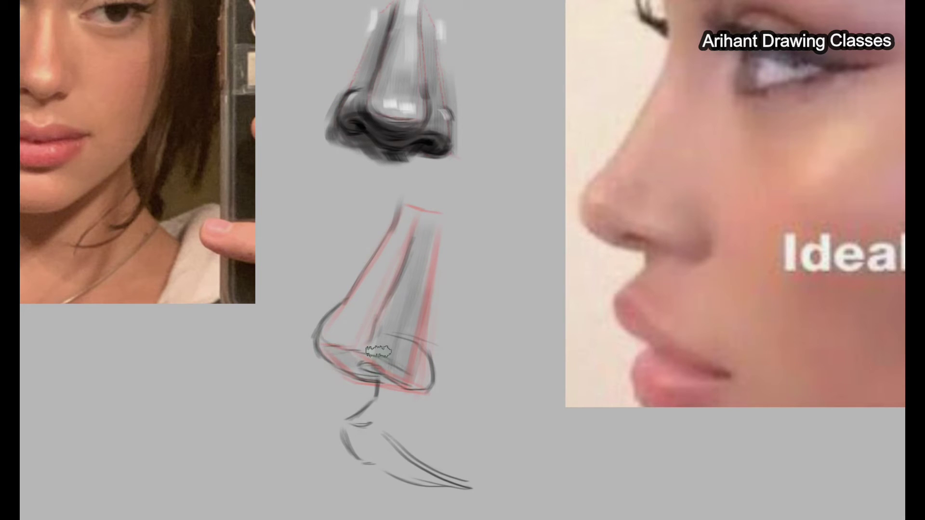
mouse_move(347, 350)
left_mouse_down()
mouse_move(380, 383)
mouse_move(409, 393)
left_mouse_up()
left_click_drag(434, 357, 398, 395)
left_click_drag(337, 357, 374, 379)
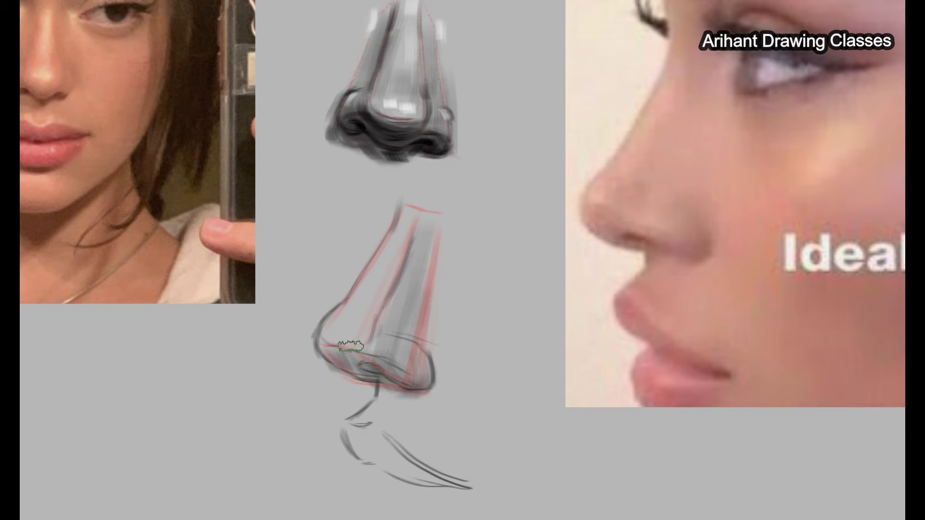
Step: Darken the side above the nostril, the bridge, a nostril accent and the line toward the lip
mouse_move(357, 303)
left_mouse_down()
mouse_move(380, 351)
mouse_move(398, 352)
left_mouse_up()
left_click_drag(396, 226, 332, 337)
mouse_move(410, 228)
left_mouse_down()
mouse_move(386, 302)
mouse_move(355, 349)
mouse_move(337, 346)
mouse_move(401, 371)
mouse_move(362, 349)
mouse_move(324, 347)
mouse_move(347, 366)
mouse_move(361, 352)
left_mouse_up()
mouse_move(409, 379)
left_mouse_down()
mouse_move(426, 352)
mouse_move(424, 381)
left_mouse_up()
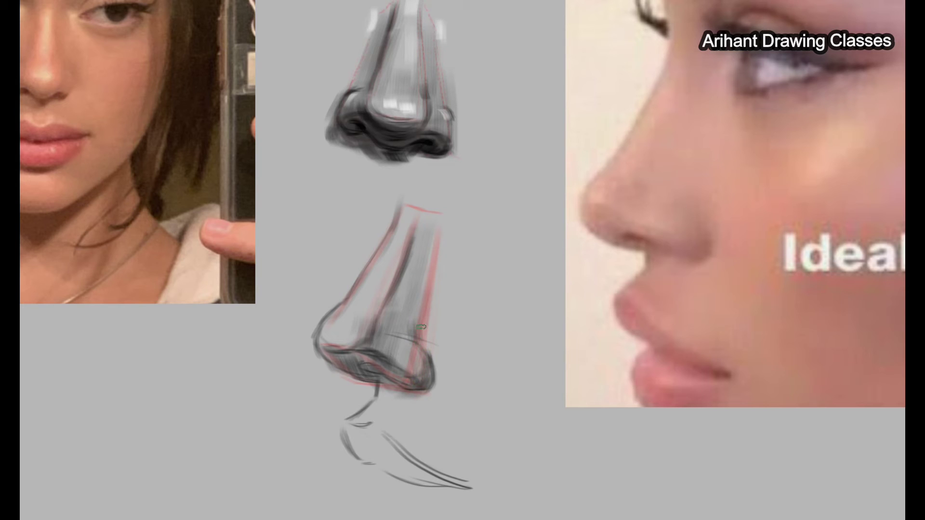
mouse_move(355, 416)
left_mouse_down()
mouse_move(381, 388)
mouse_move(372, 407)
left_mouse_up()
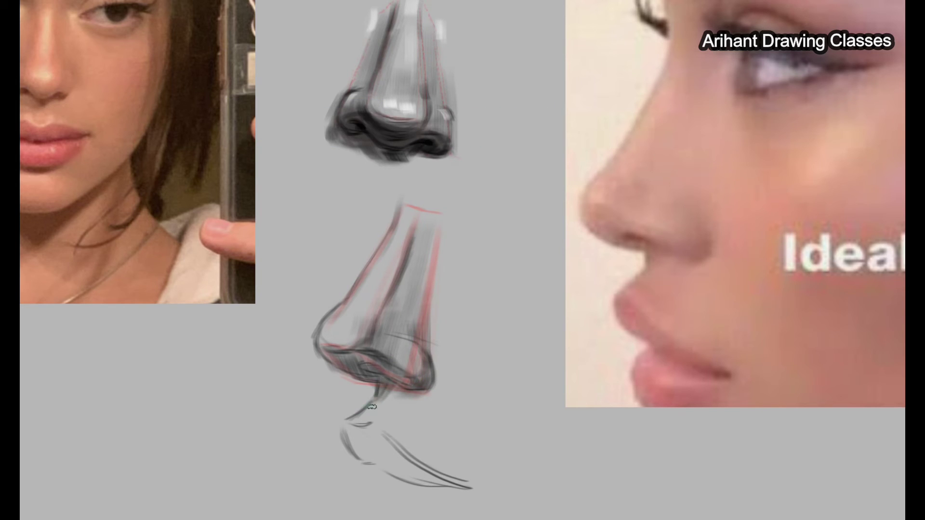
left_click_drag(393, 276, 407, 198)
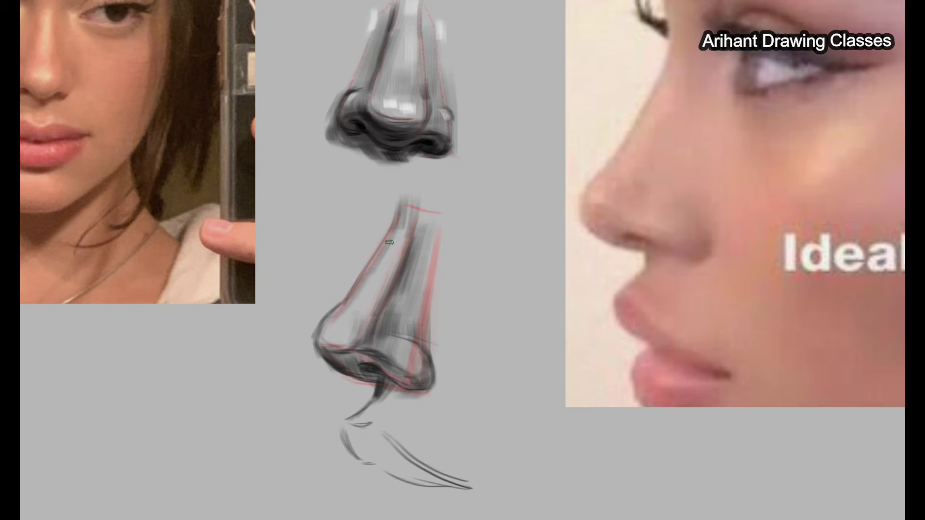
Step: Switch to light grey and highlight the tip, bridge, below the tip and both bridge sides
left_click(439, 173)
left_click(626, 378)
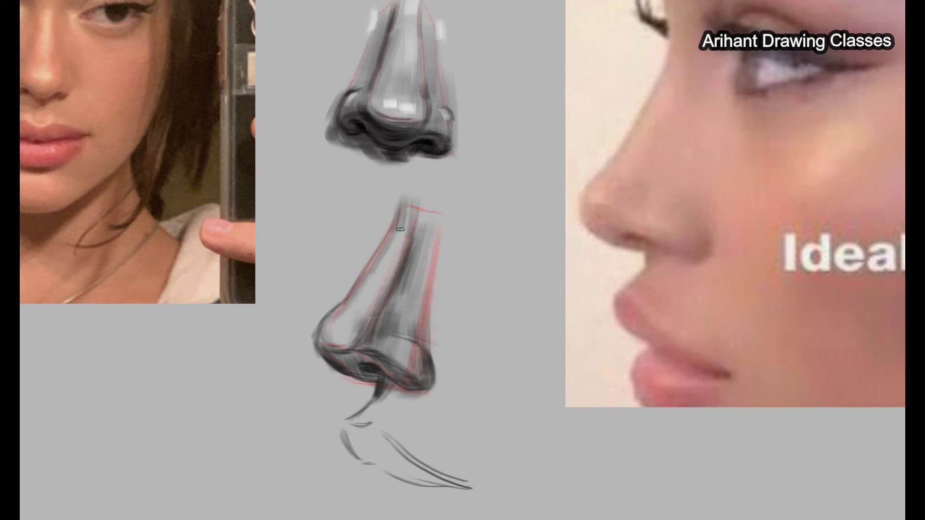
left_click_drag(335, 333, 343, 328)
left_click_drag(396, 242, 358, 330)
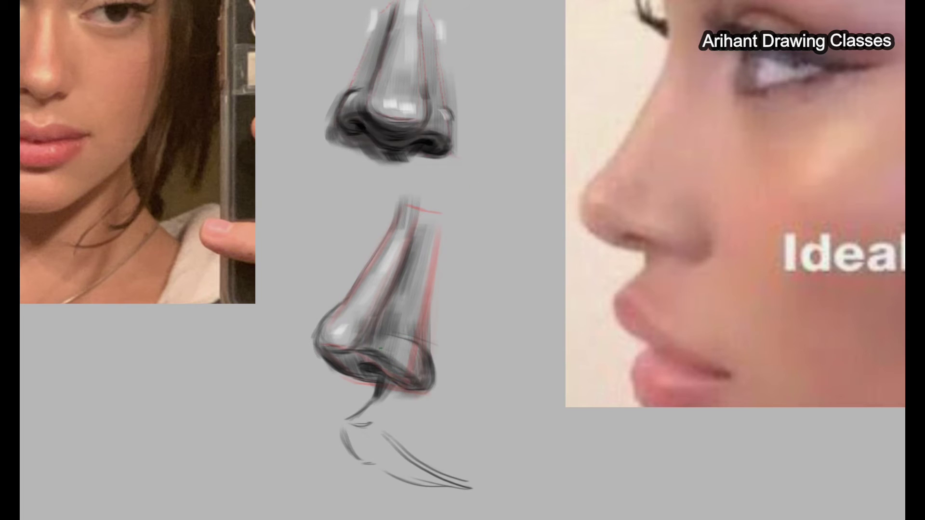
left_click_drag(356, 418, 407, 438)
left_click_drag(447, 226, 450, 263)
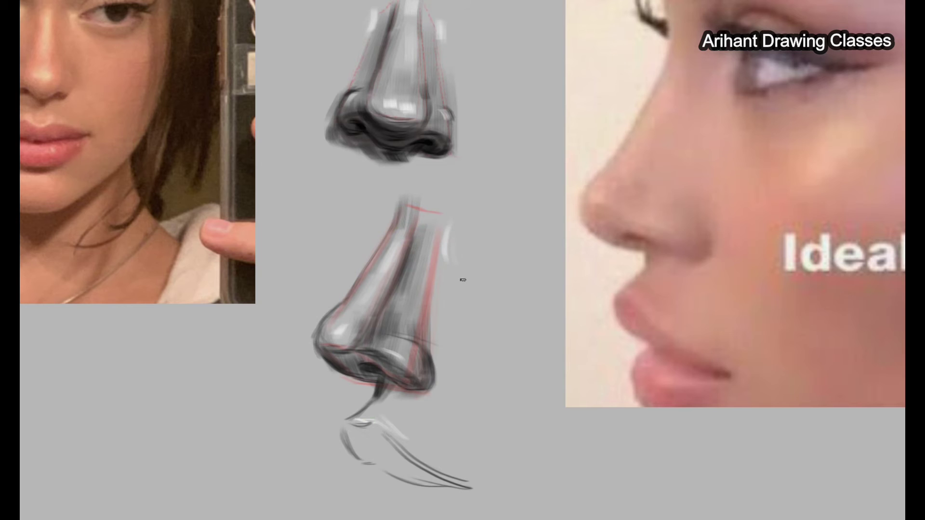
mouse_move(364, 244)
left_mouse_down()
mouse_move(304, 316)
mouse_move(305, 351)
mouse_move(345, 382)
mouse_move(317, 368)
mouse_move(325, 399)
mouse_move(289, 331)
mouse_move(376, 188)
mouse_move(275, 362)
mouse_move(283, 428)
left_mouse_up()
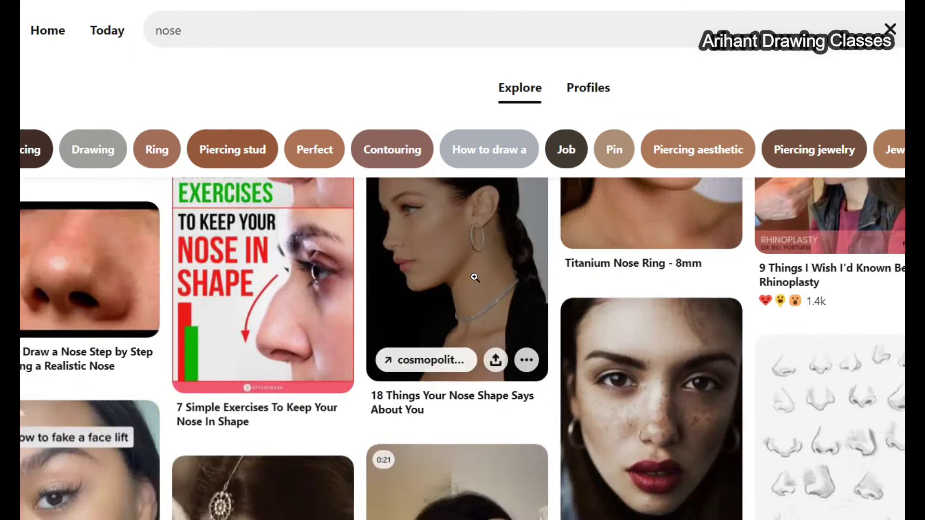
Step: Open the Traditional Indian Fashion Accessories pin and snip its sepia nose-ring portrait
scroll(475, 278, "down", 5)
left_click(295, 262)
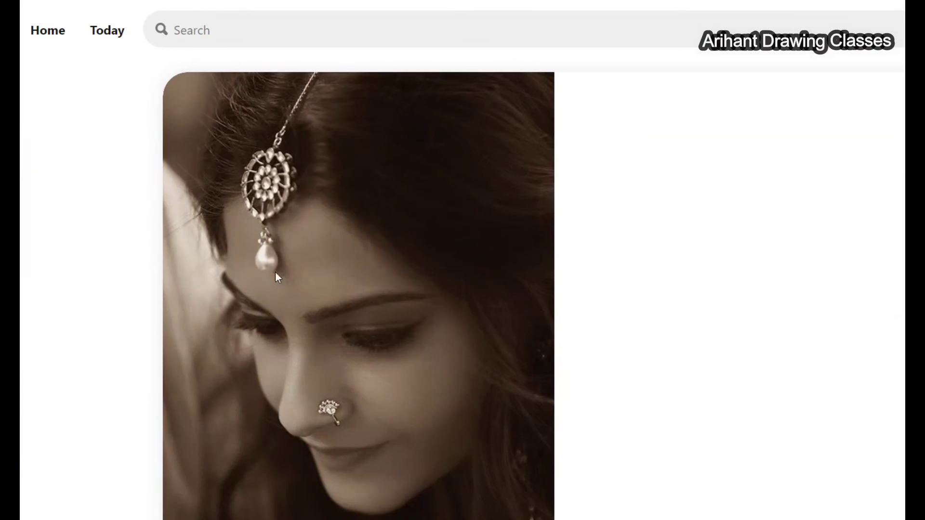
scroll(438, 305, "down", 2)
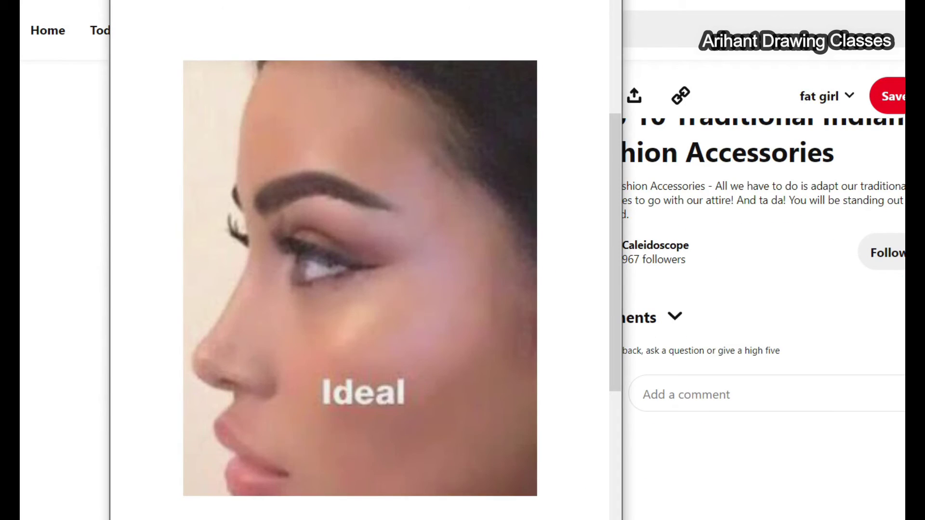
left_click_drag(170, 82, 544, 518)
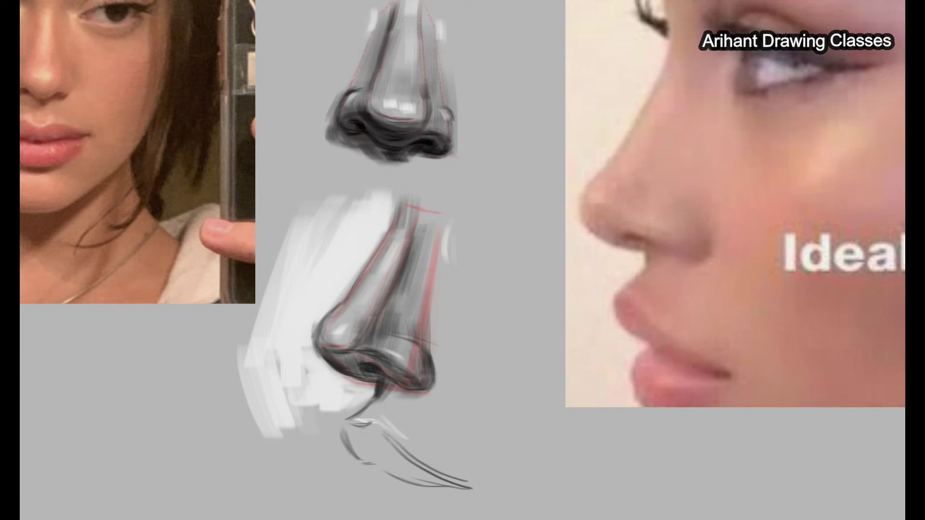
Step: Paste the captured sepia portrait into Krita, accepting the missing colour profile prompt
key("ctrl+v")
left_click(503, 295)
left_click(475, 334)
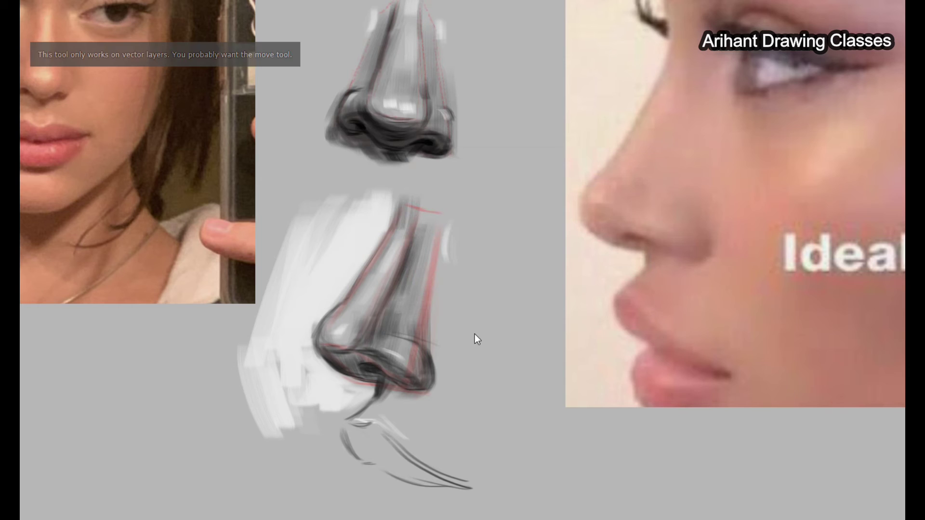
scroll(475, 334, "down", 5)
scroll(479, 329, "down", 5)
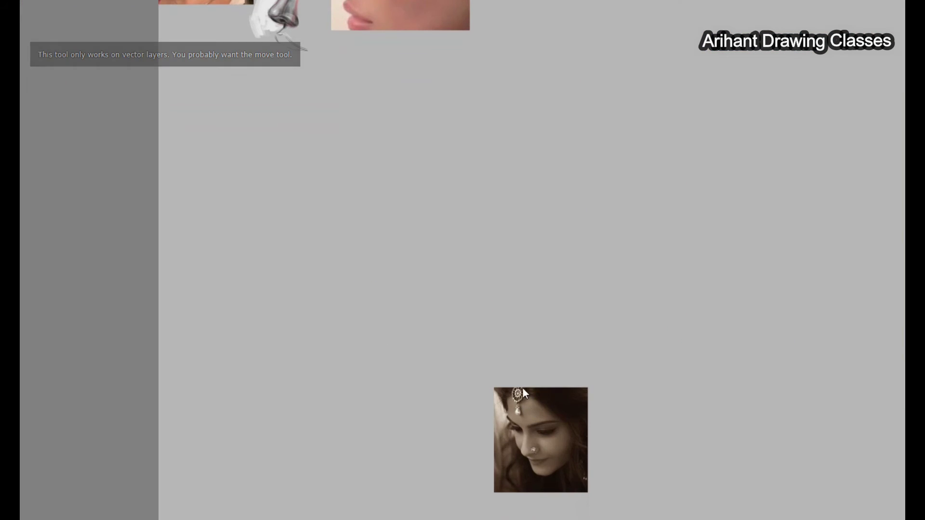
Step: Move the sepia portrait onto the profile photo and enlarge it with the Transform tool
key("t")
left_click_drag(523, 388, 535, 190)
scroll(534, 190, "up", 5)
key("ctrl+t")
left_click_drag(561, 405, 452, 240)
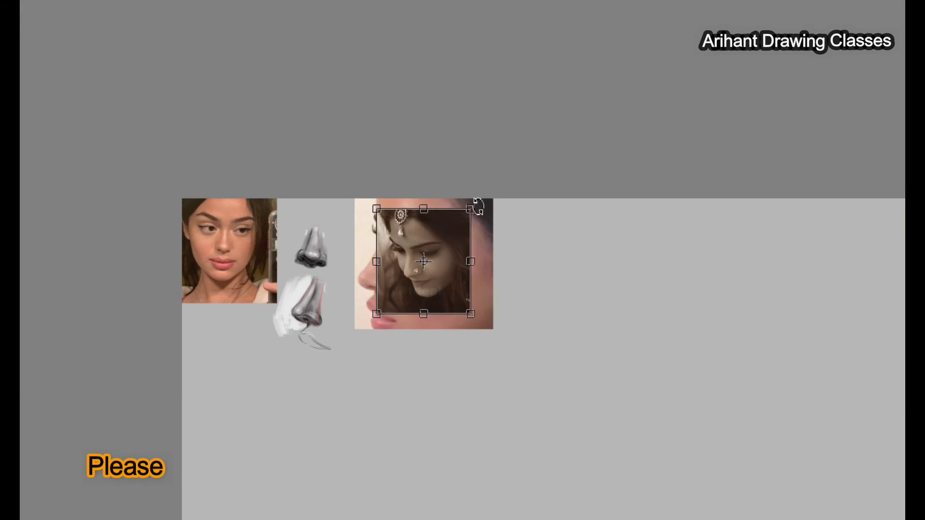
left_click_drag(470, 210, 491, 190)
left_click_drag(447, 235, 436, 278)
key("Return")
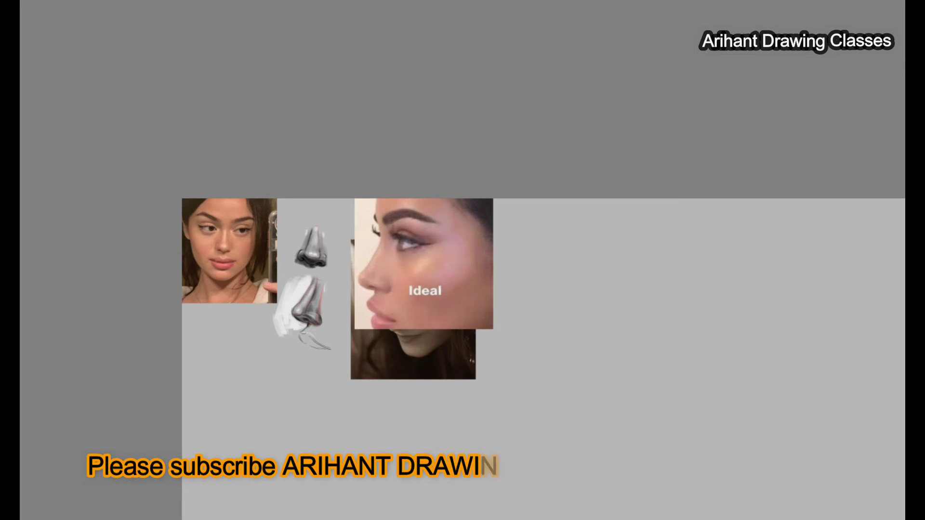
Step: Raise the portrait layer above the profile photo and zoom in on the references
key("ctrl+bracketright")
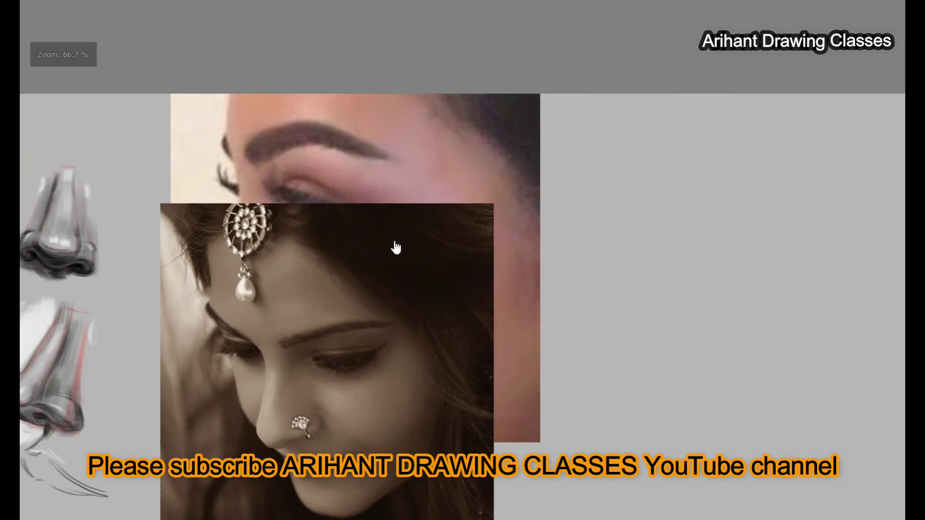
key("ctrl+plus")
key("ctrl+plus")
key("ctrl+plus")
left_click_drag(357, 192, 488, 207)
key("ctrl+plus")
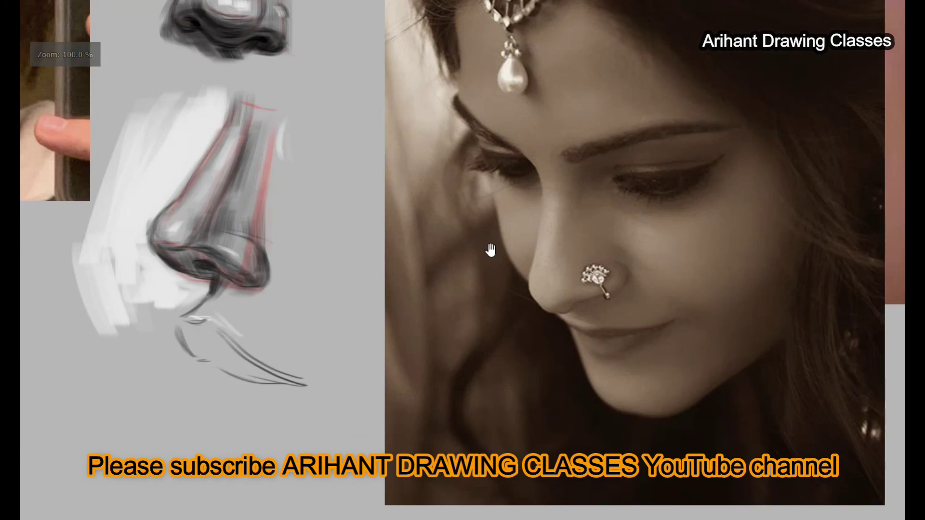
left_click_drag(489, 250, 662, 293)
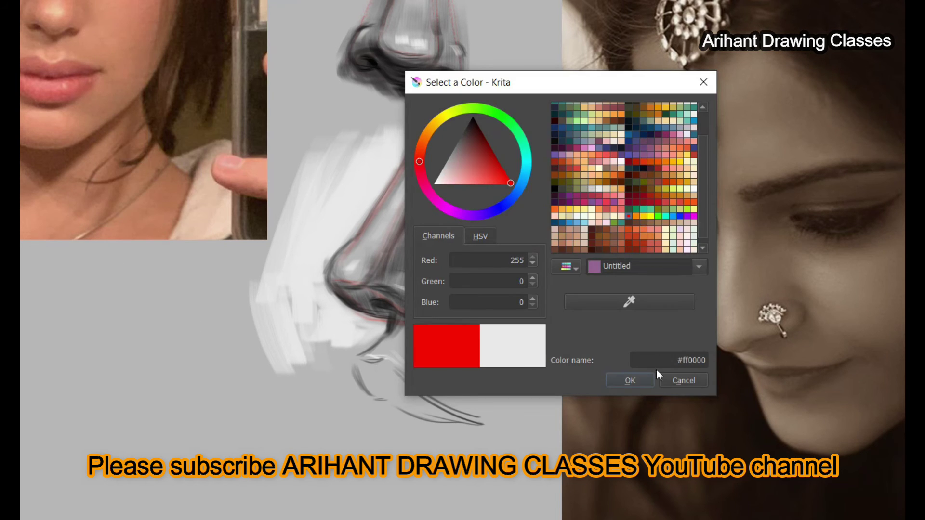
Step: Pick red as the paint colour, undoing two stray trial strokes
left_click(630, 380)
left_click_drag(94, 383, 178, 460)
key("ctrl+z")
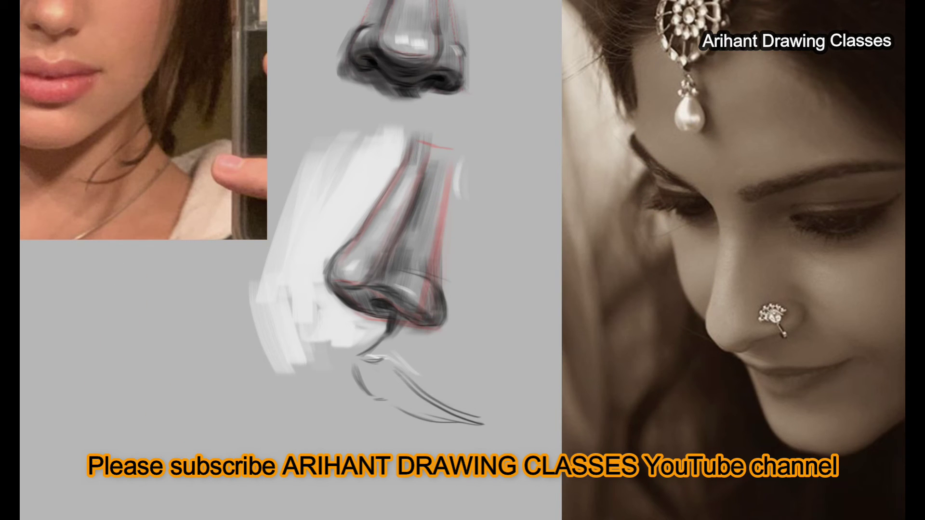
left_click_drag(164, 275, 139, 373)
key("ctrl+z")
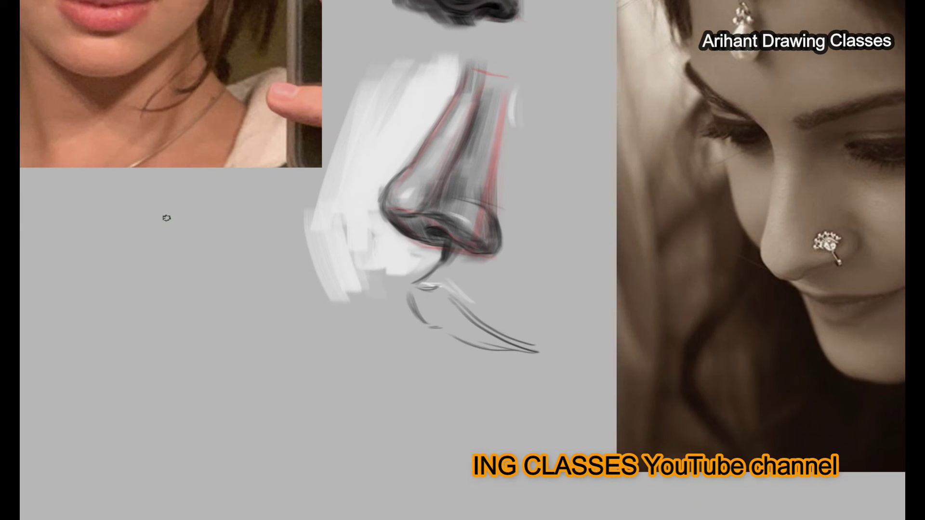
Step: Draw the red tapered box edges, base, top cap and middle line on the lower-left canvas
mouse_move(156, 213)
left_mouse_down()
mouse_move(109, 369)
mouse_move(212, 357)
left_mouse_up()
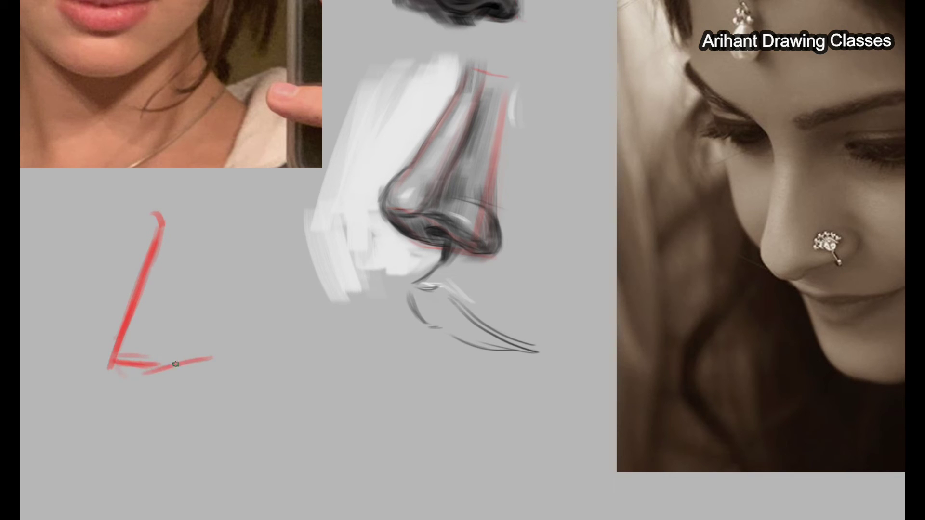
mouse_move(173, 232)
left_mouse_down()
mouse_move(145, 394)
mouse_move(157, 376)
mouse_move(210, 359)
left_mouse_up()
left_click_drag(159, 377, 214, 357)
mouse_move(154, 235)
left_mouse_down()
mouse_move(177, 235)
mouse_move(155, 369)
left_mouse_up()
mouse_move(184, 240)
left_mouse_down()
mouse_move(207, 226)
mouse_move(215, 369)
left_mouse_up()
left_click_drag(205, 270, 215, 371)
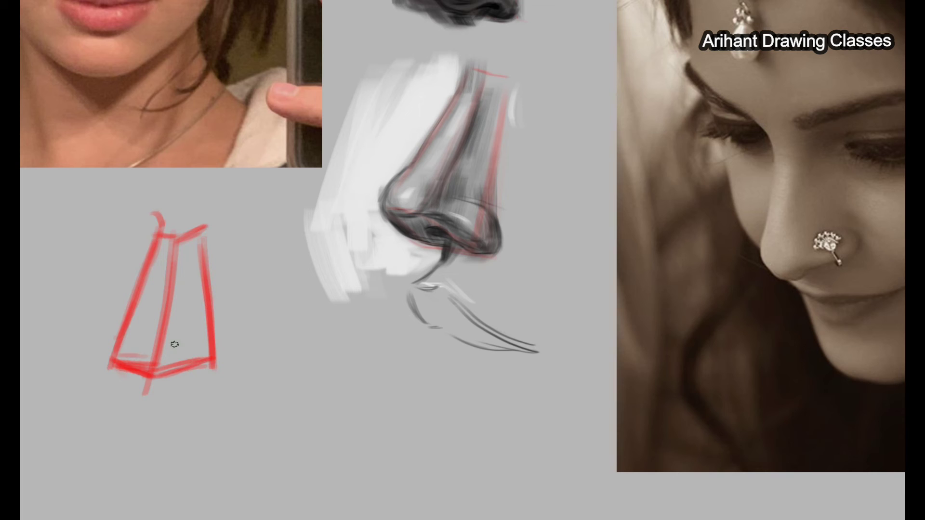
left_click_drag(155, 381, 211, 358)
left_click_drag(176, 247, 160, 371)
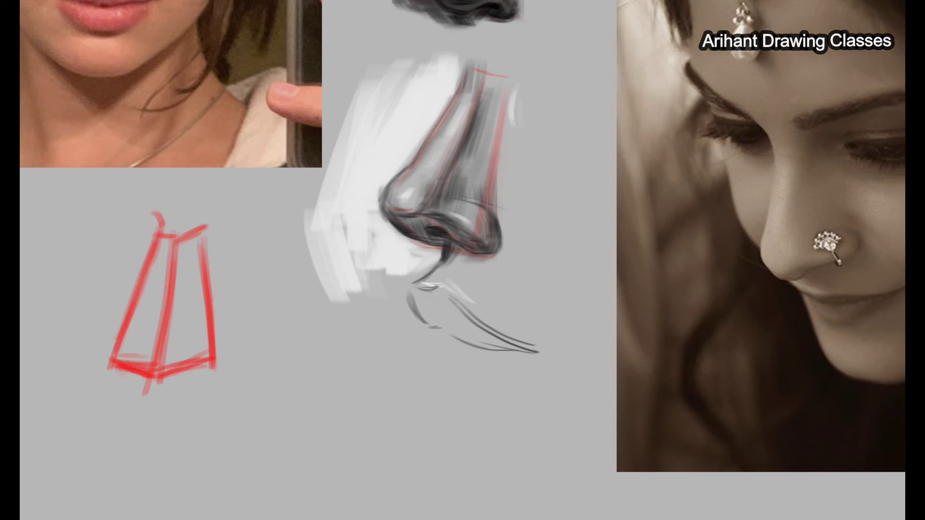
Step: Draw dark contours along the nose's left edge and ridge with a smaller brush
mouse_move(151, 217)
left_mouse_down()
mouse_move(120, 358)
mouse_move(142, 376)
mouse_move(159, 373)
mouse_move(125, 382)
mouse_move(160, 391)
mouse_move(211, 359)
mouse_move(204, 333)
mouse_move(187, 365)
left_mouse_up()
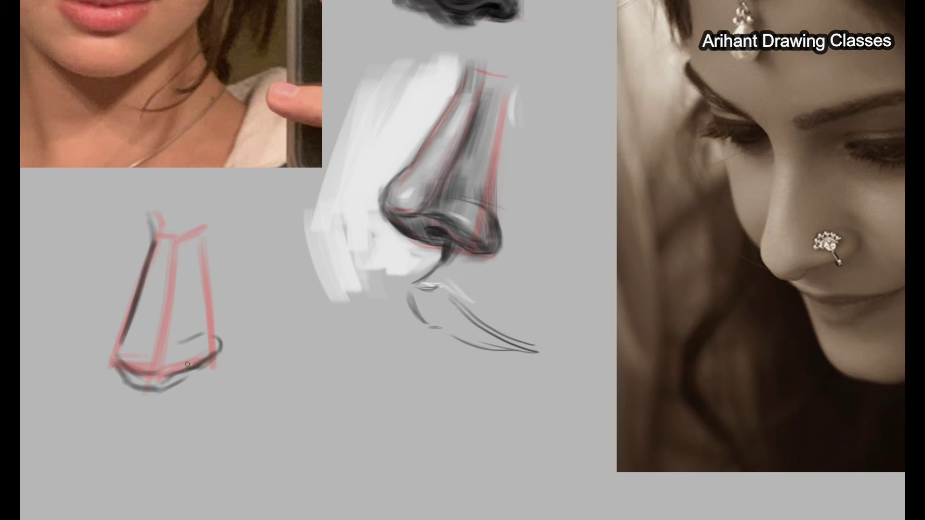
mouse_move(152, 215)
left_mouse_down()
mouse_move(154, 239)
mouse_move(180, 236)
left_mouse_up()
left_click_drag(145, 282, 124, 344)
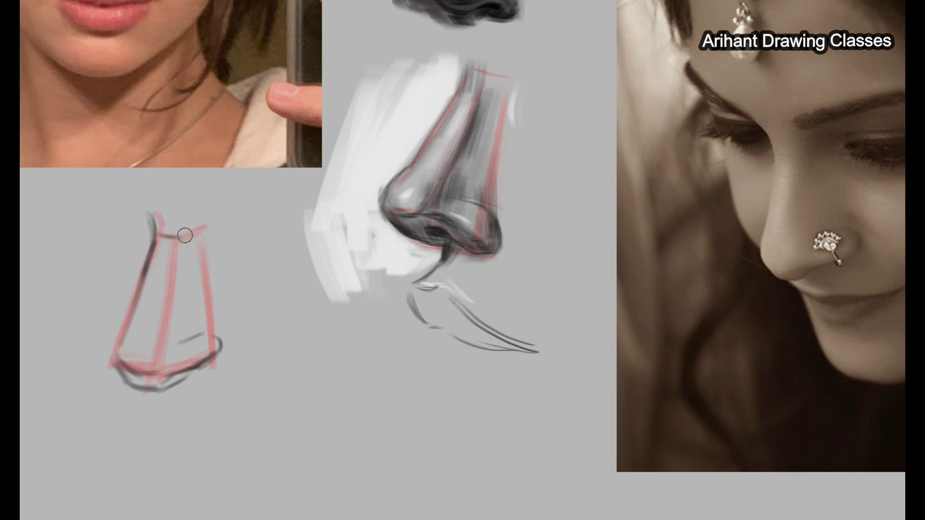
key("bracketleft")
key("bracketleft")
left_click_drag(146, 267, 120, 340)
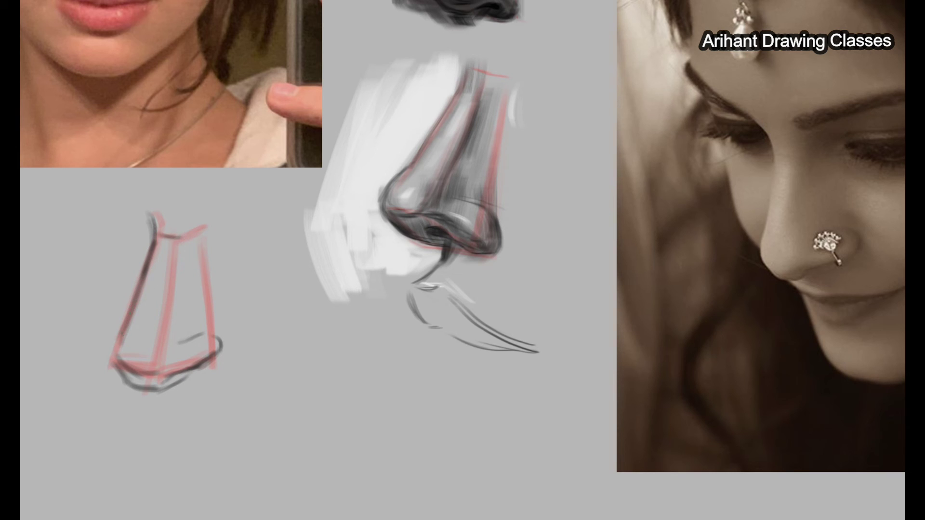
left_click_drag(144, 286, 212, 343)
left_click_drag(181, 228, 166, 337)
mouse_move(176, 249)
left_mouse_down()
mouse_move(169, 343)
mouse_move(154, 361)
mouse_move(202, 232)
left_mouse_up()
Step: Sketch the right nostril curve and the base under the nose
left_click_drag(213, 323, 233, 341)
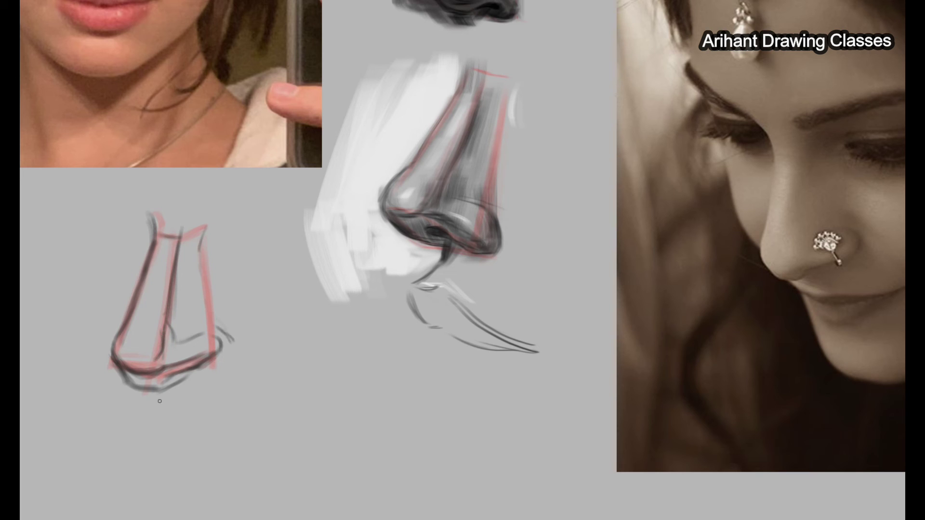
left_click_drag(156, 396, 183, 404)
mouse_move(238, 360)
left_mouse_down()
mouse_move(192, 394)
mouse_move(155, 399)
mouse_move(190, 402)
left_mouse_up()
mouse_move(239, 343)
left_mouse_down()
mouse_move(217, 329)
mouse_move(250, 354)
left_mouse_up()
mouse_move(199, 245)
left_mouse_down()
mouse_move(184, 309)
mouse_move(213, 354)
left_mouse_up()
key("ctrl+z")
key("ctrl+z")
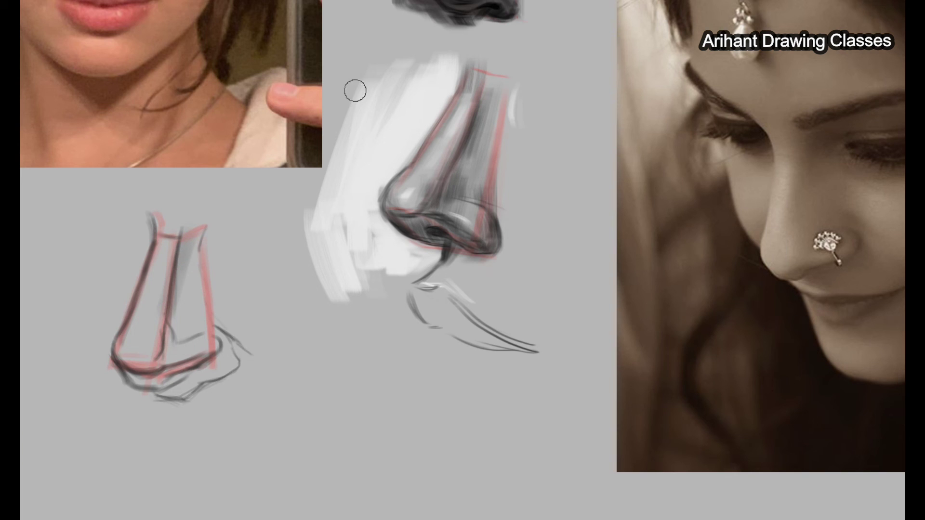
Step: Softly shade the nose's right side, middle, top and nostril base in grey
mouse_move(195, 292)
left_mouse_down()
mouse_move(145, 398)
mouse_move(231, 347)
left_mouse_up()
mouse_move(186, 227)
left_mouse_down()
mouse_move(191, 260)
mouse_move(177, 333)
left_mouse_up()
left_click_drag(166, 241, 145, 386)
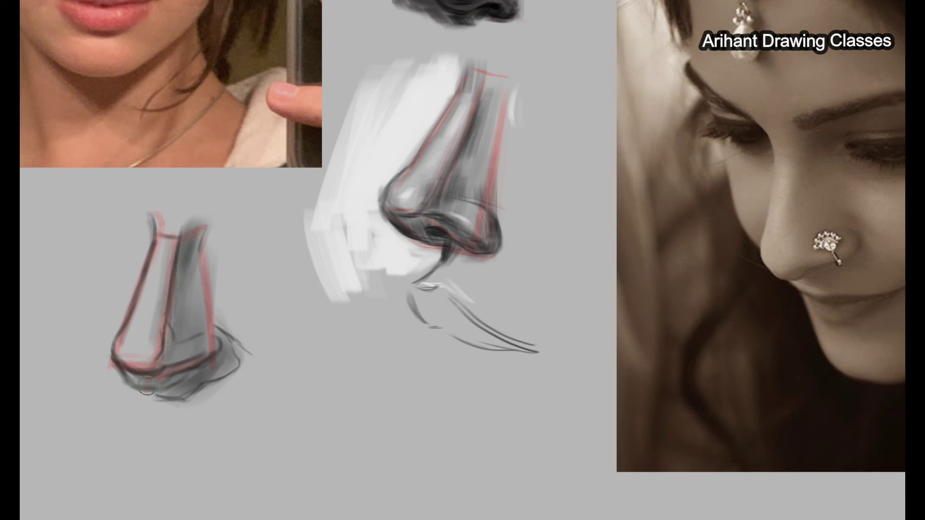
mouse_move(157, 206)
left_mouse_down()
mouse_move(163, 253)
mouse_move(130, 323)
left_mouse_up()
left_click_drag(174, 354, 149, 367)
left_click_drag(212, 340, 175, 375)
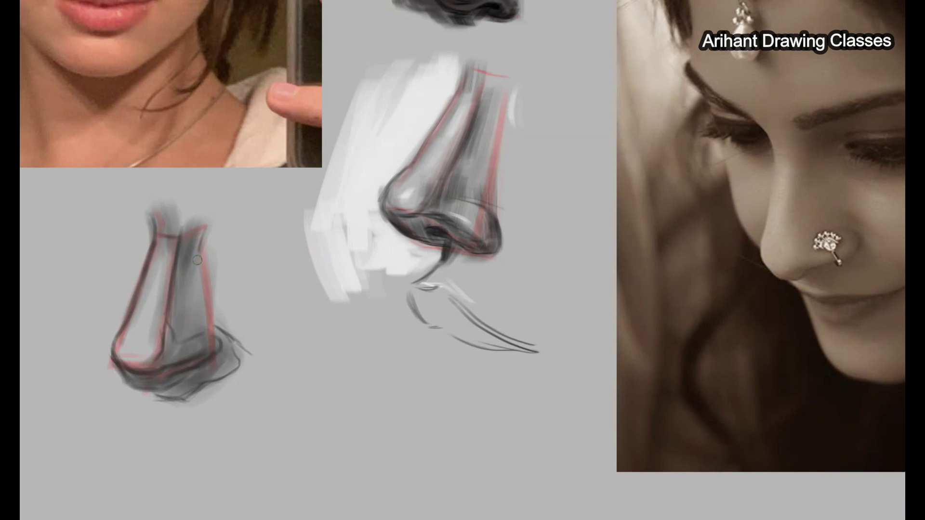
Step: Darken the ridge, nostril shadows and left-side shading with hatched dark strokes
mouse_move(172, 267)
left_mouse_down()
mouse_move(155, 332)
mouse_move(177, 342)
mouse_move(210, 329)
mouse_move(216, 344)
left_mouse_up()
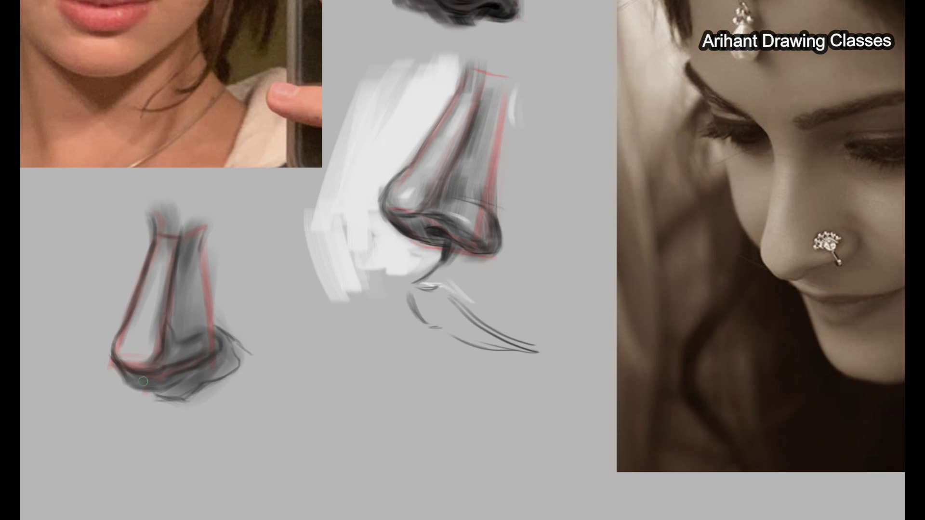
mouse_move(141, 372)
left_mouse_down()
mouse_move(163, 367)
mouse_move(153, 385)
left_mouse_up()
mouse_move(216, 359)
left_mouse_down()
mouse_move(225, 339)
mouse_move(210, 372)
left_mouse_up()
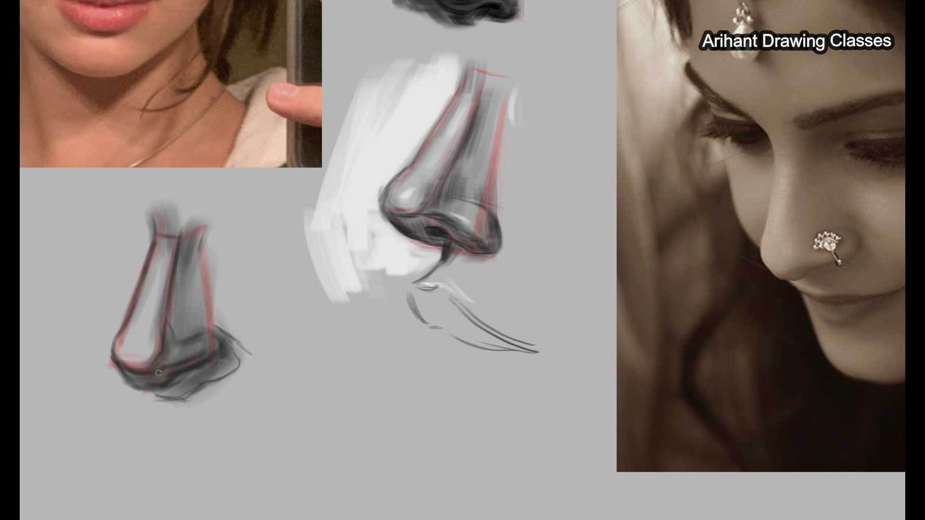
mouse_move(182, 348)
left_mouse_down()
mouse_move(201, 339)
mouse_move(243, 348)
mouse_move(246, 366)
left_mouse_up()
left_click_drag(148, 395, 235, 370)
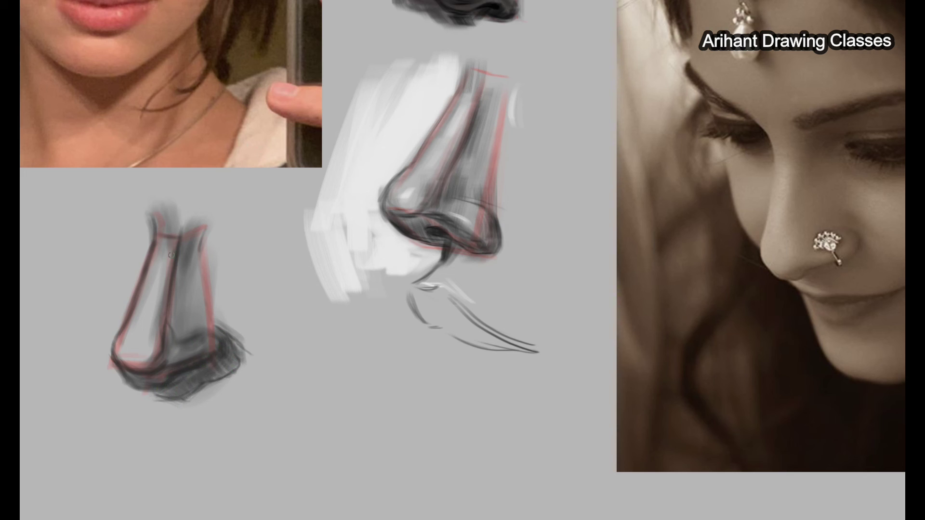
left_click_drag(167, 255, 145, 350)
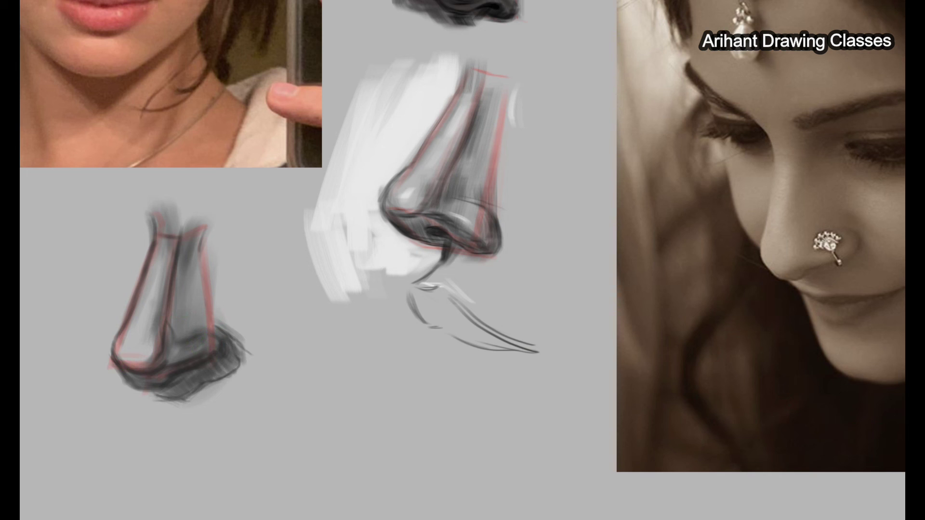
Step: Switch to light grey and paint highlights on the nose bridge and tip
left_click(453, 154)
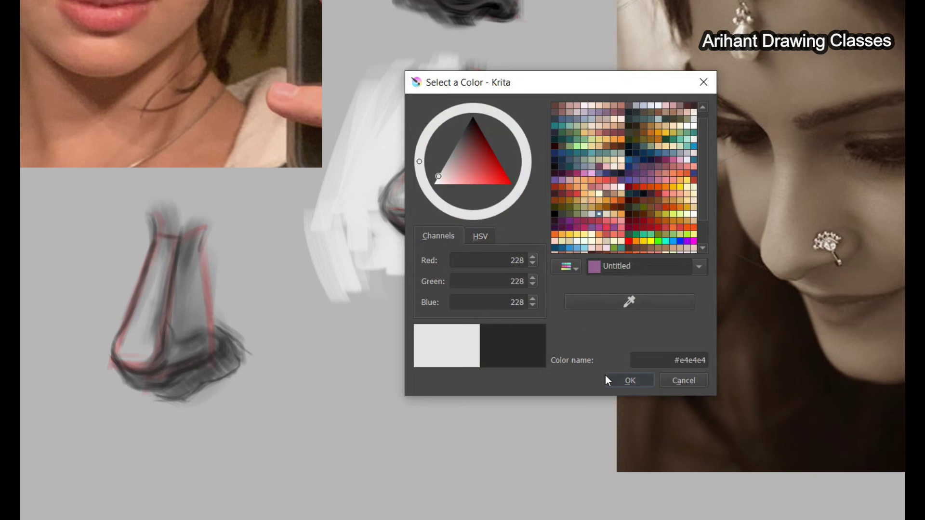
left_click(627, 379)
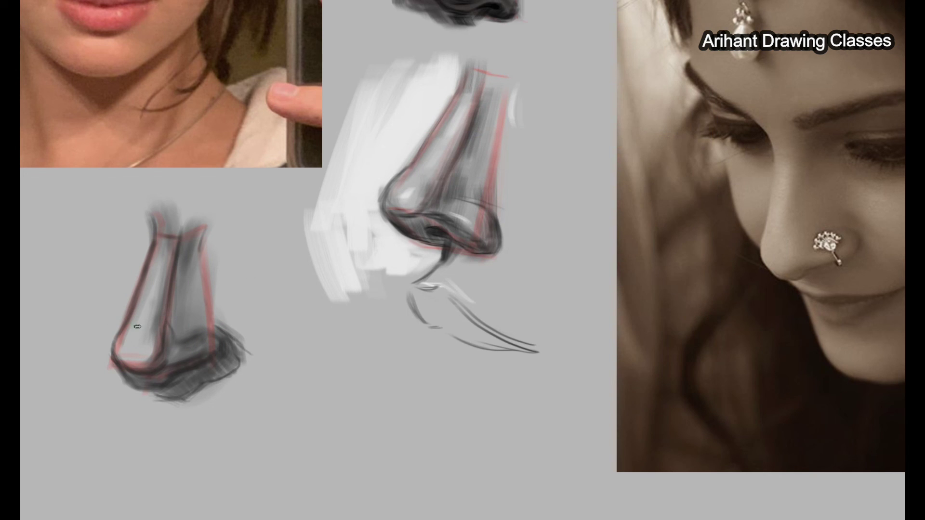
left_click_drag(145, 302, 164, 260)
mouse_move(129, 357)
left_mouse_down()
mouse_move(123, 341)
mouse_move(118, 347)
left_mouse_up()
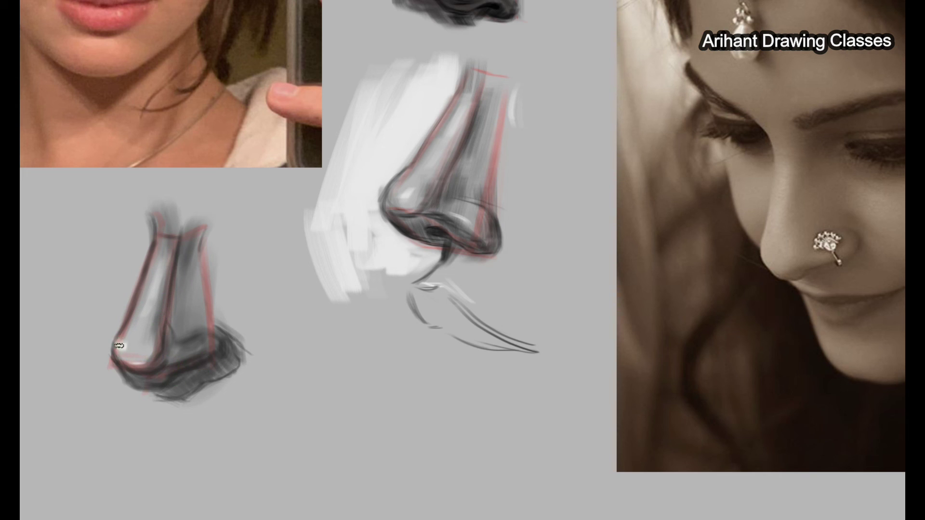
left_click_drag(161, 269, 164, 264)
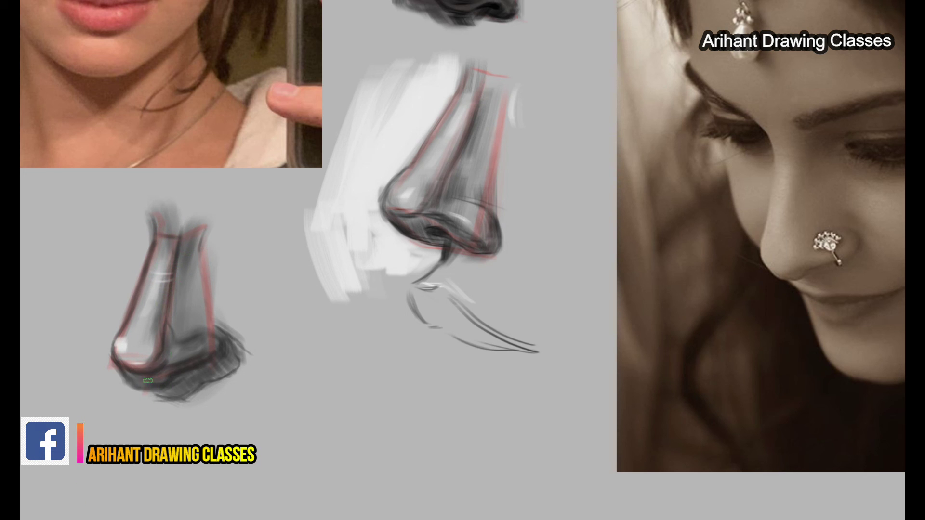
Step: Hatch pale strokes around the nose base and add a nostril highlight
mouse_move(193, 415)
left_mouse_down()
mouse_move(119, 388)
mouse_move(147, 413)
left_mouse_up()
left_click_drag(85, 342, 114, 384)
left_click_drag(51, 349, 120, 424)
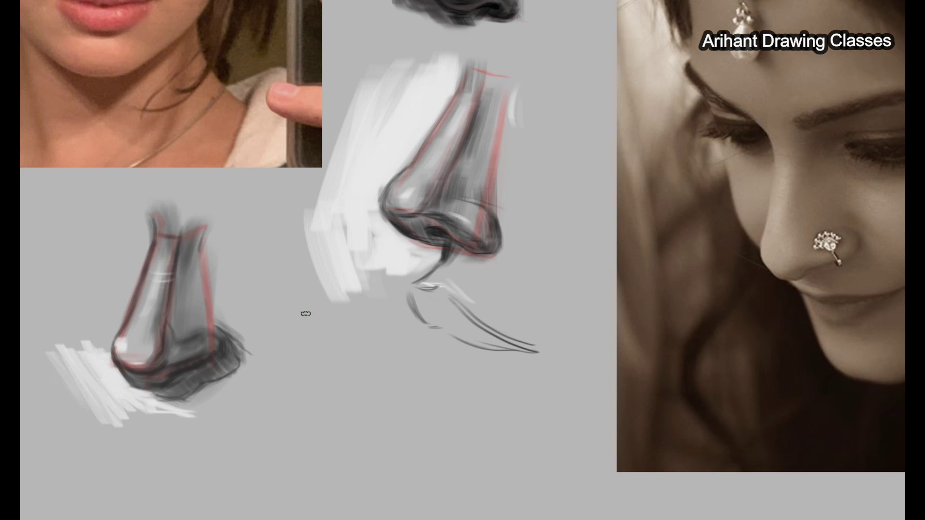
left_click_drag(240, 341, 272, 374)
left_click_drag(169, 412, 104, 434)
left_click_drag(160, 428, 132, 440)
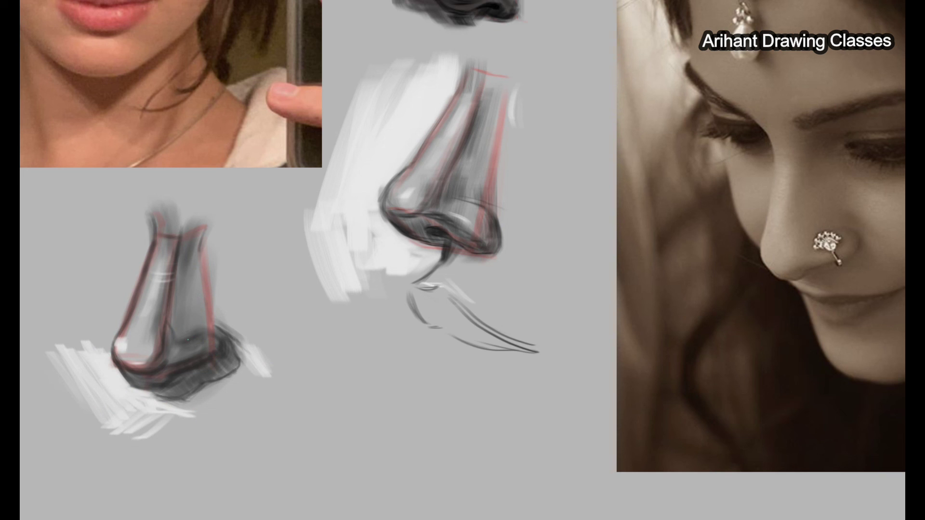
left_click_drag(197, 332, 196, 344)
Step: Pick a new paint colour, undoing then restoring the white hatching
left_click(636, 378)
key("ctrl+z")
key("ctrl+shift+z")
Step: Trace a red guide up the nose bridge in the reference photo, then cancel the transform
mouse_move(755, 253)
left_mouse_down()
mouse_move(775, 174)
mouse_move(759, 258)
left_mouse_up()
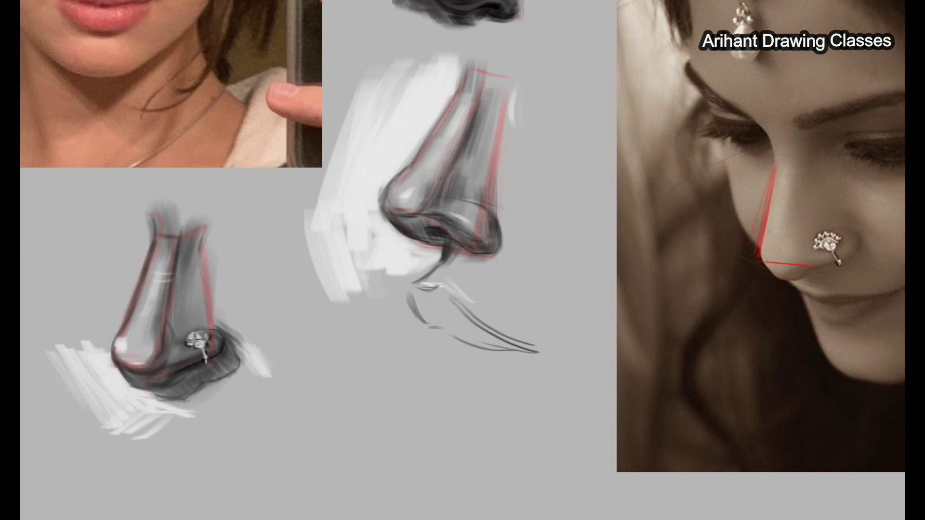
key("ctrl+t")
key("Escape")
key("Escape")
Step: Darken the shadows under the nose base and beside the nose ring
left_click_drag(161, 382, 177, 379)
left_click_drag(243, 357, 230, 346)
mouse_move(152, 394)
left_mouse_down()
mouse_move(200, 403)
mouse_move(198, 366)
mouse_move(202, 398)
left_mouse_up()
left_click_drag(161, 373, 181, 361)
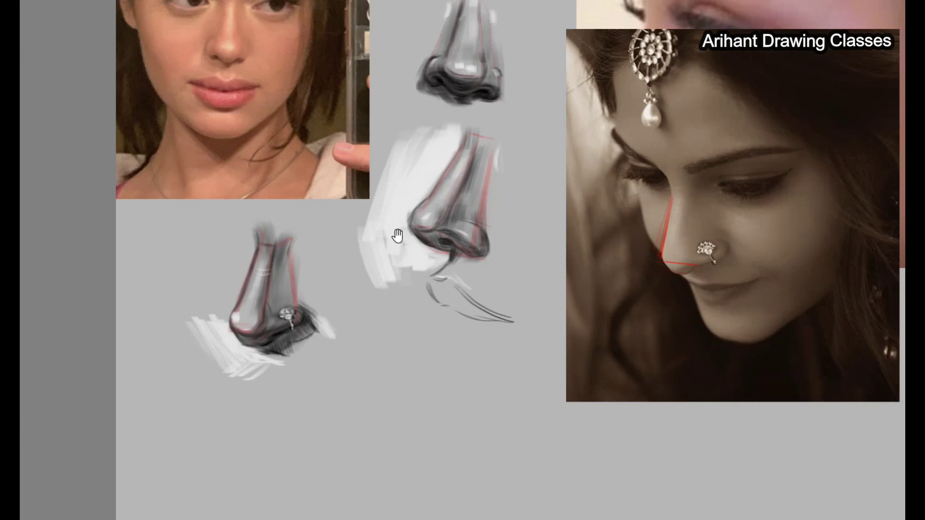